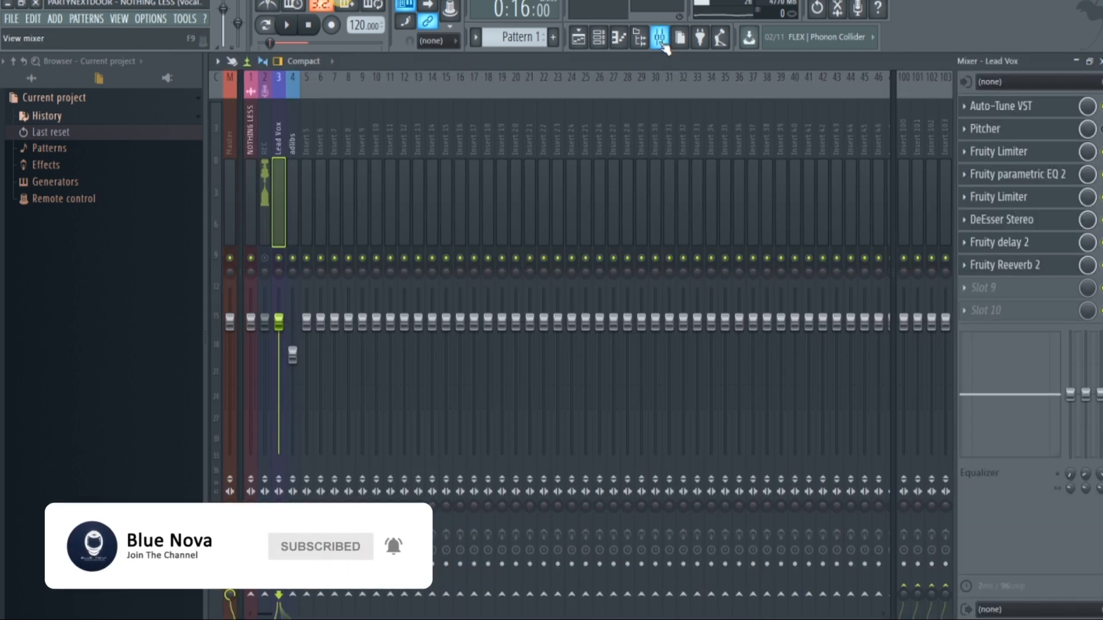
Bring up the mixer and bypass the Fruity soft clipper and Fruity Limiter on the Master track
click(660, 36)
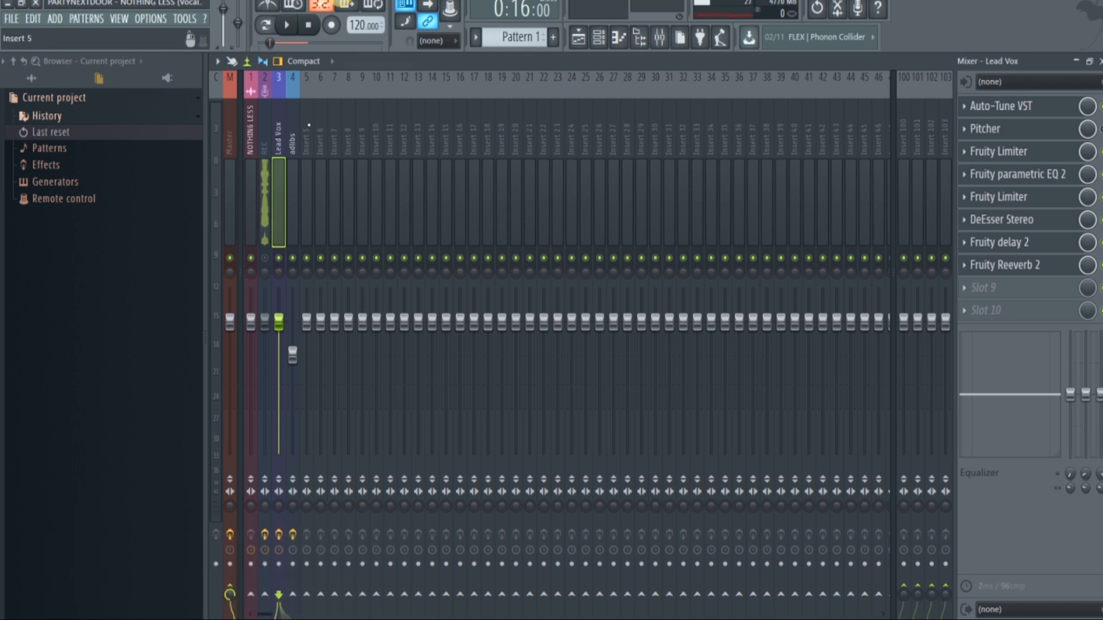
click(229, 127)
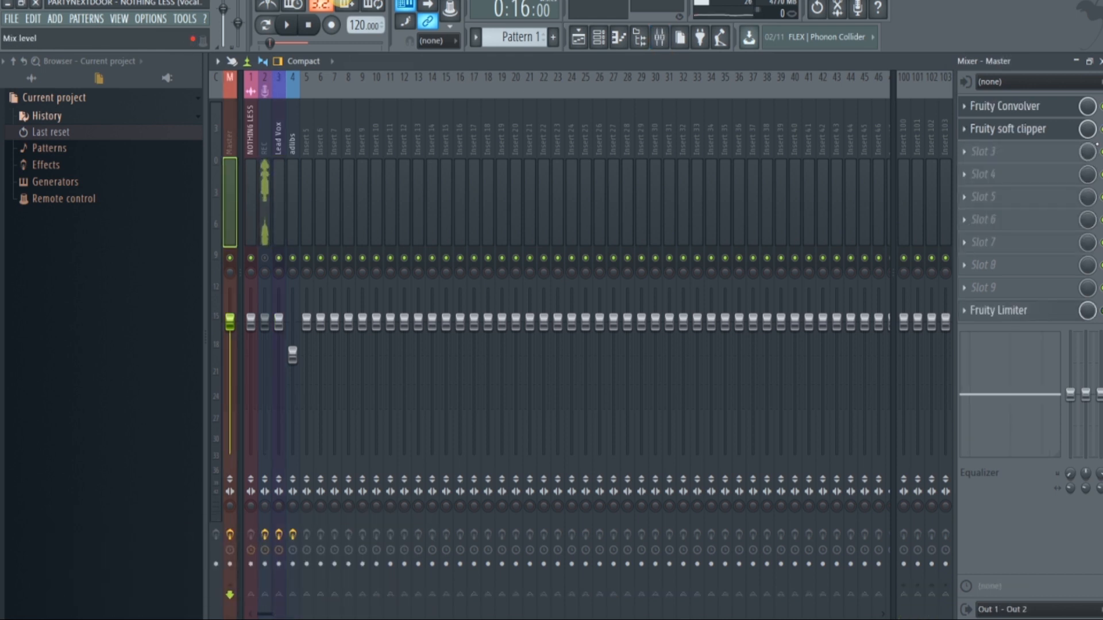
click(1101, 129)
click(1101, 311)
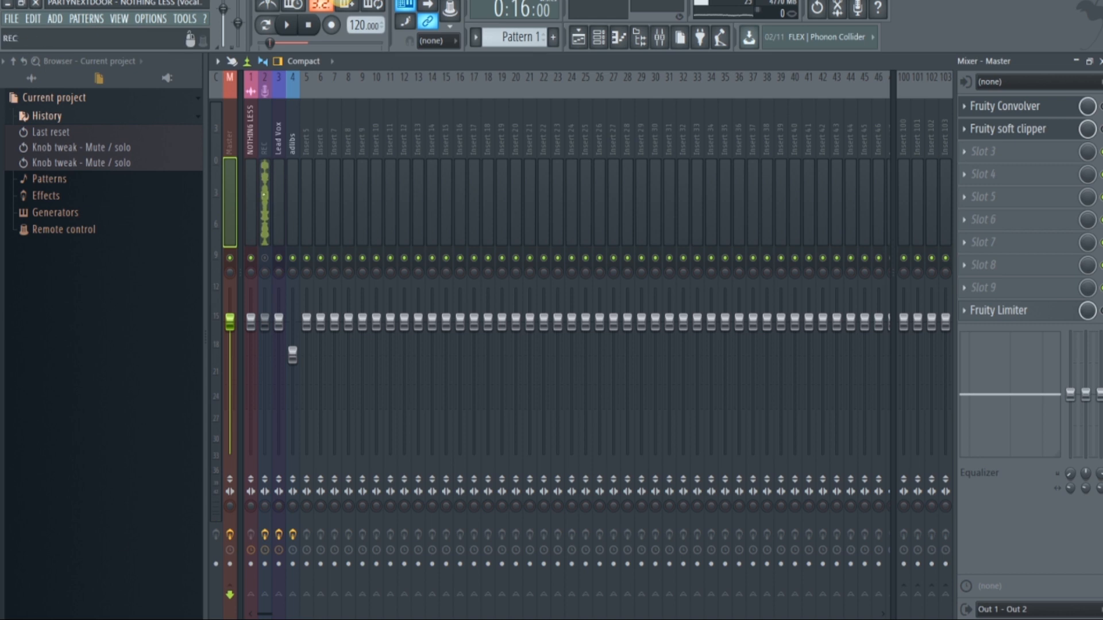
Bypass both Fruity Limiters, Fruity parametric EQ 2, DeEsser Stereo, Fruity delay 2 and Fruity Reeverb 2 on the Lead Vox track
click(279, 148)
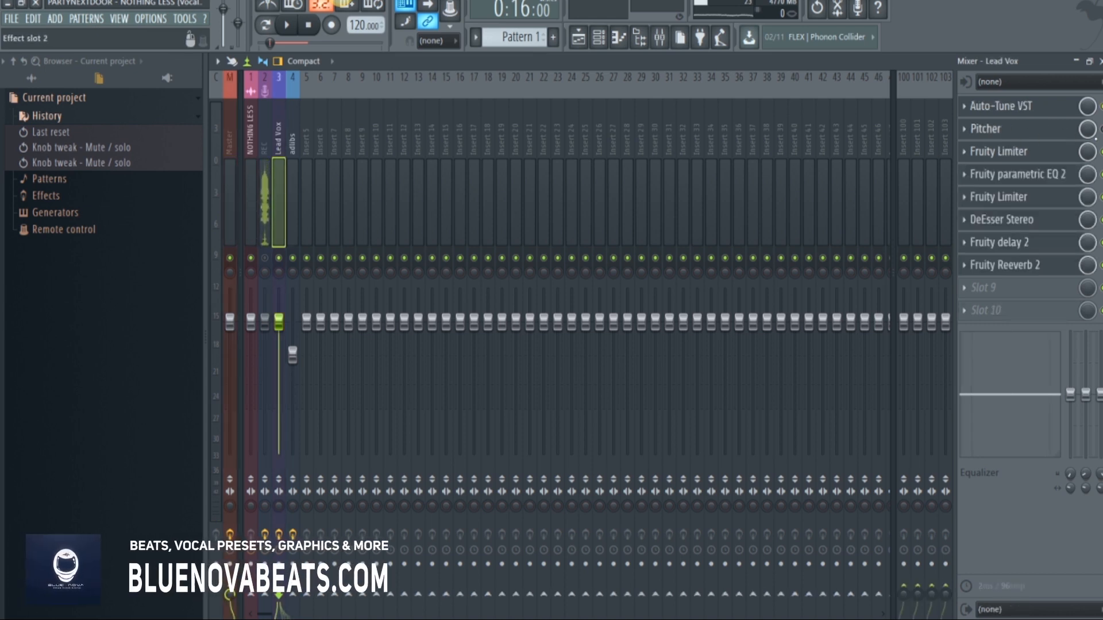
click(1101, 151)
click(1101, 175)
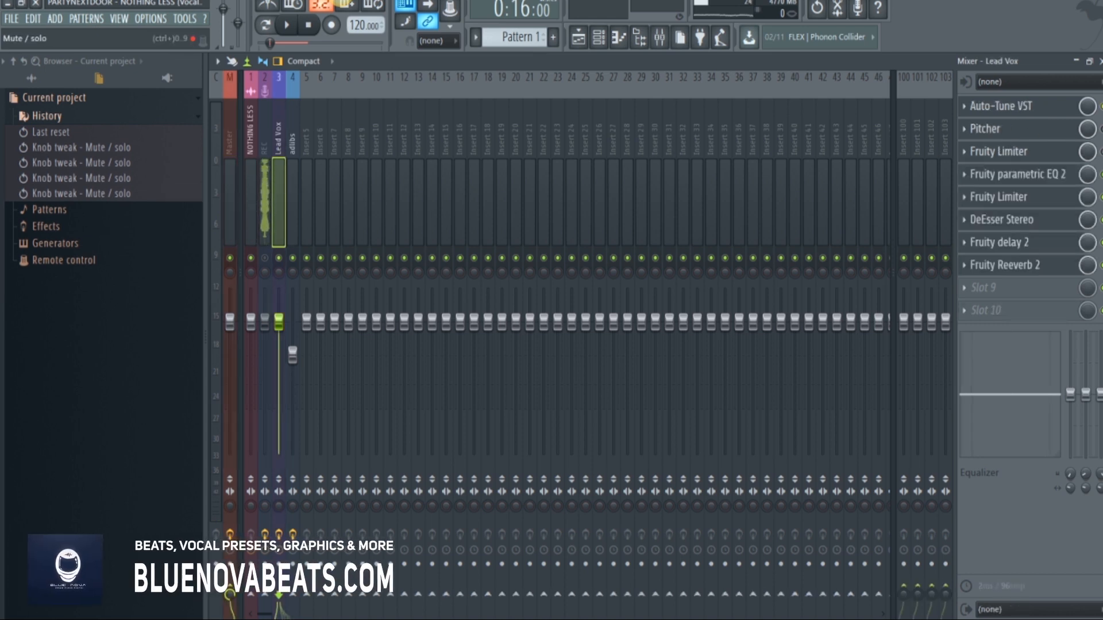
click(1102, 197)
click(1101, 220)
click(1101, 242)
click(1101, 266)
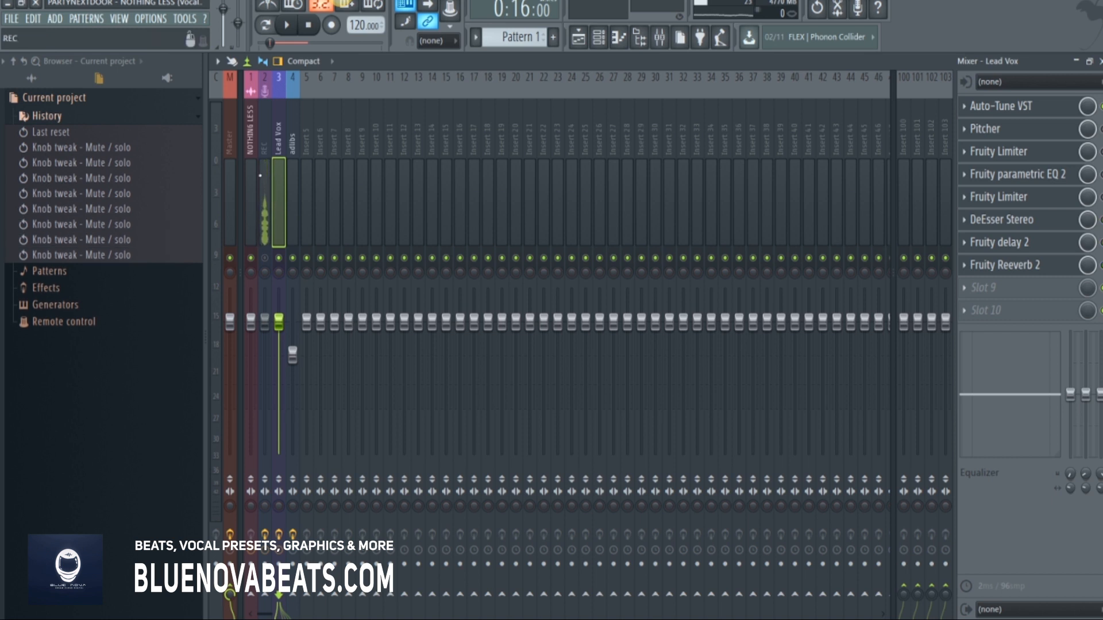
Bypass the adlibs track's effects from the first Fruity Limiter through Fruity Chorus, and reselect the Lead Vox track
click(291, 141)
click(1101, 152)
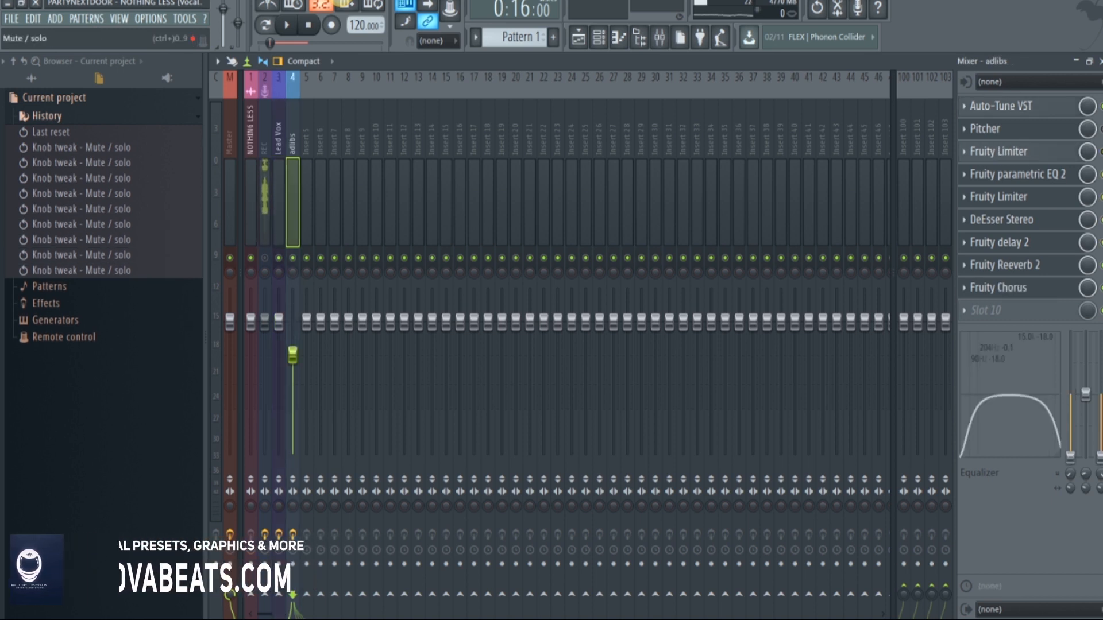
click(1101, 175)
click(1102, 197)
click(1101, 220)
click(1102, 242)
click(1102, 265)
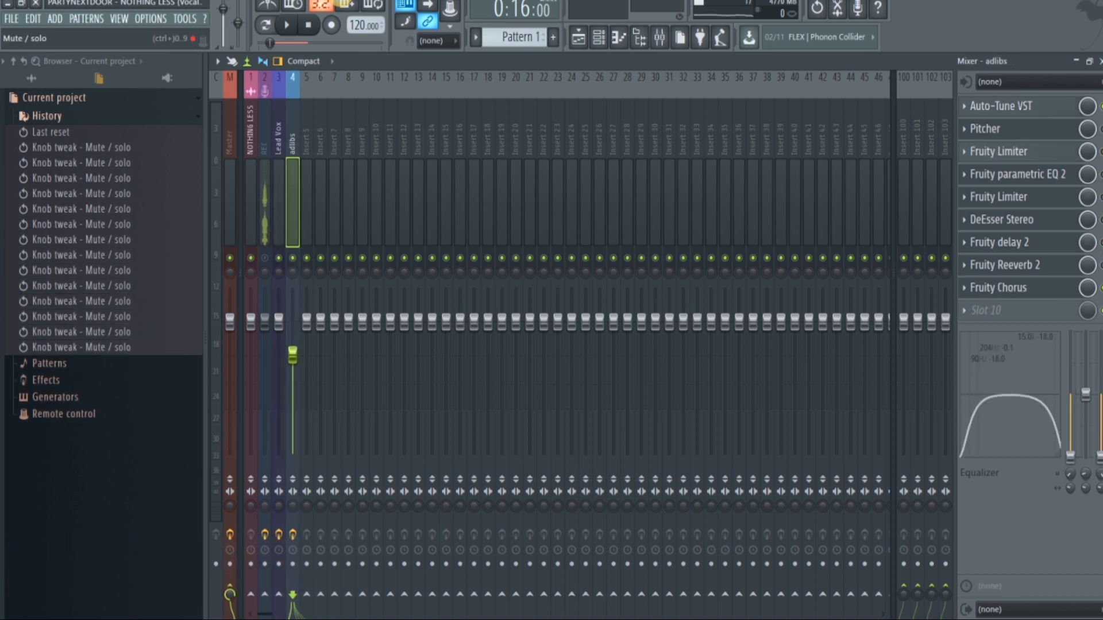
click(1101, 288)
click(279, 138)
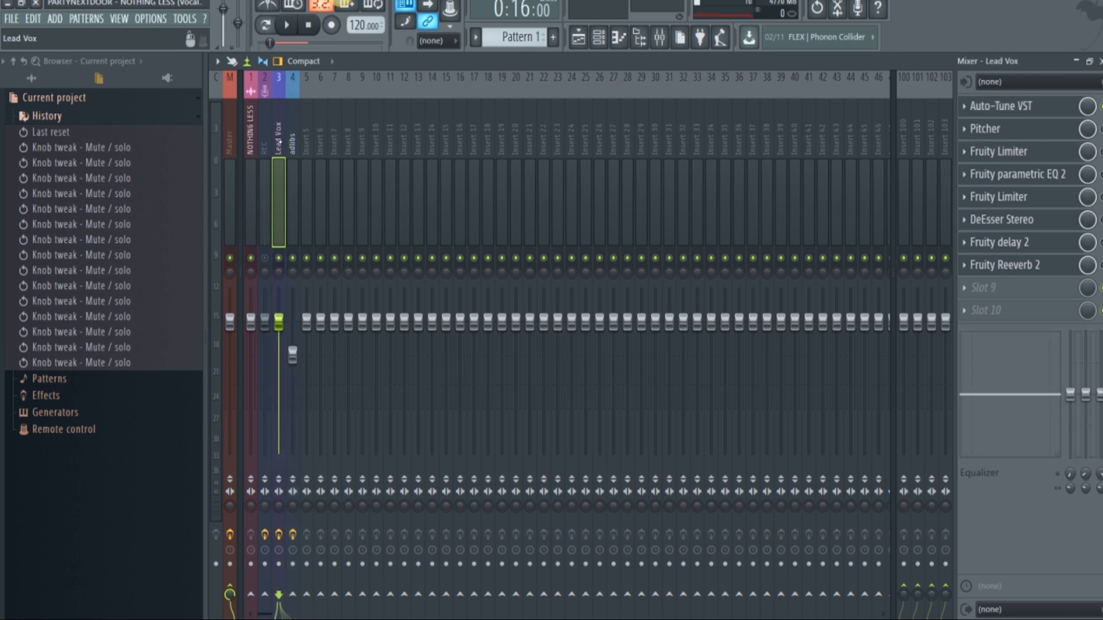
Select the playlist time range from about bar 16 to bar 33 for playback
click(578, 37)
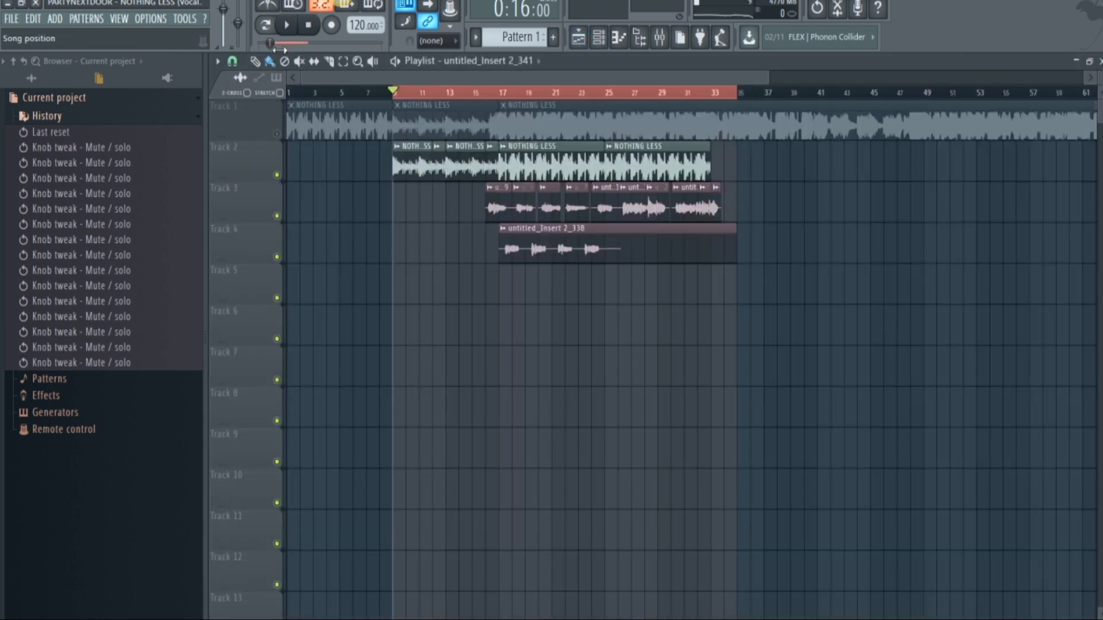
click(343, 61)
drag(503, 103, 723, 127)
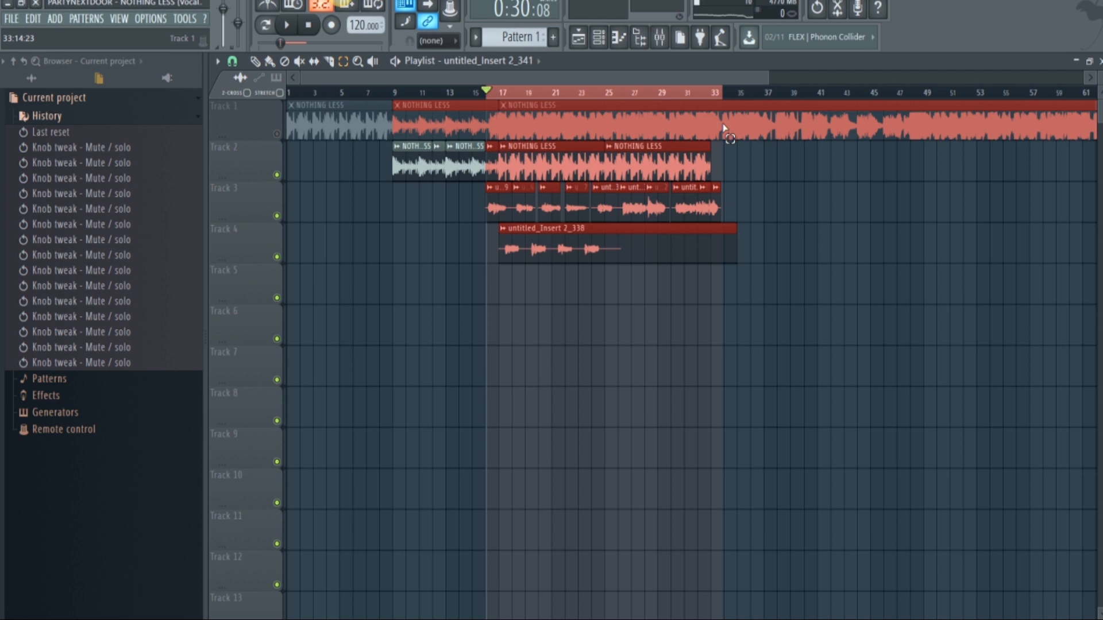
Solo the Lead Vox mixer track and audition the selected section with its Auto-Tune VST settings open
click(659, 36)
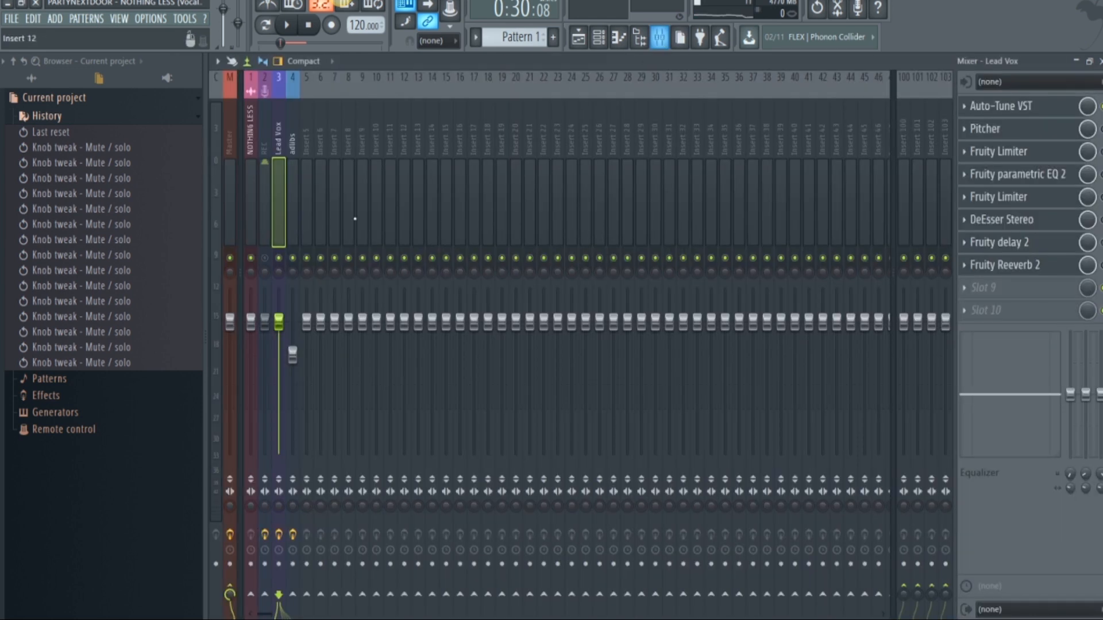
right_click(279, 259)
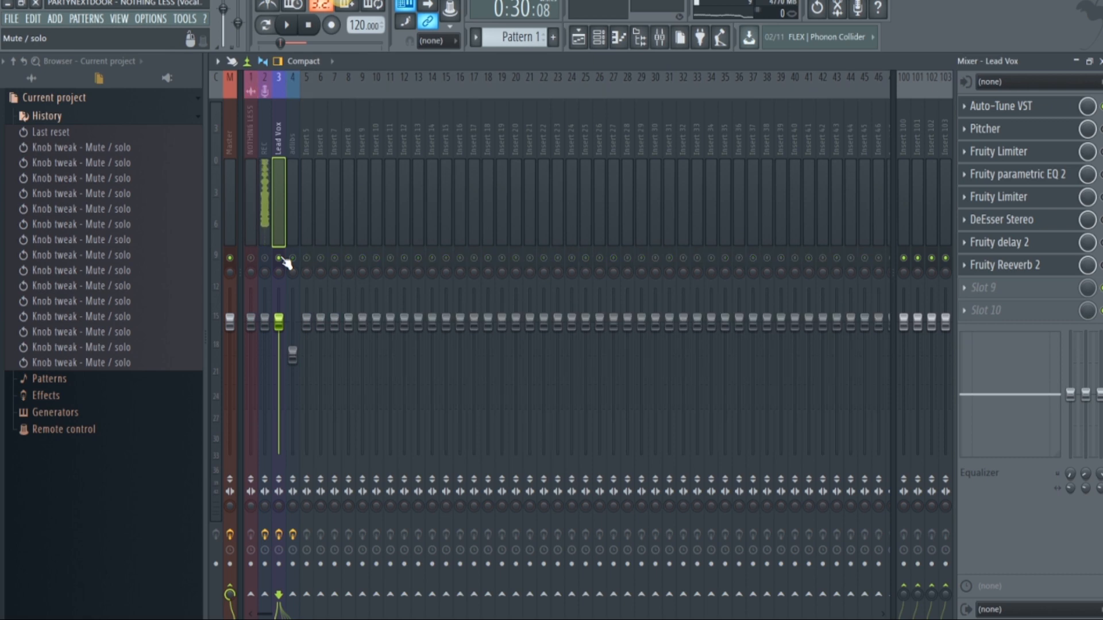
click(1054, 109)
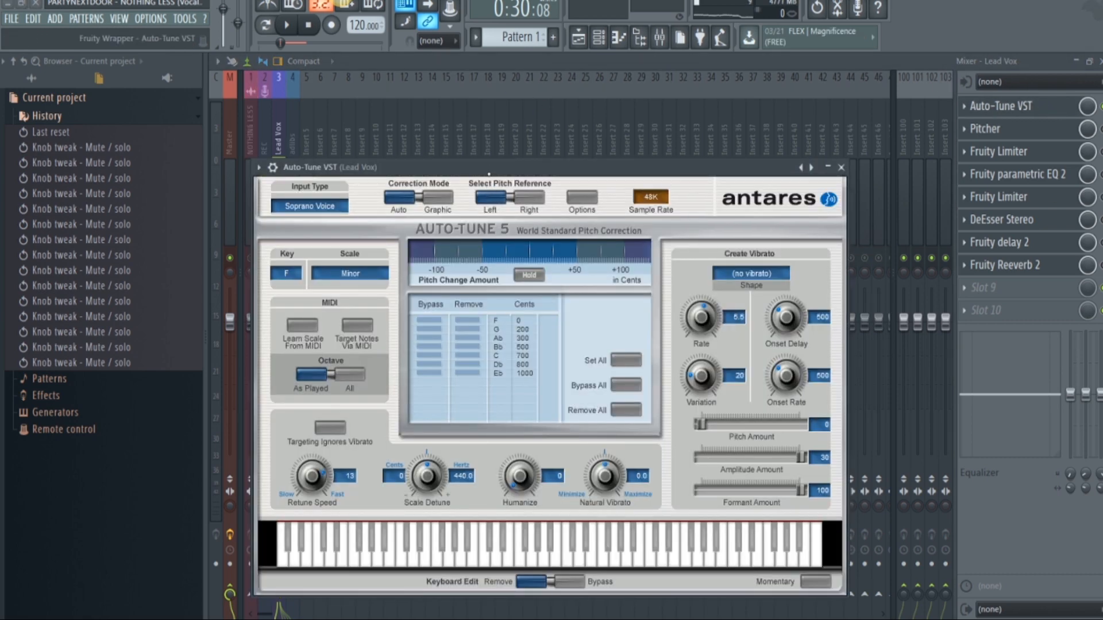
drag(489, 169, 546, 119)
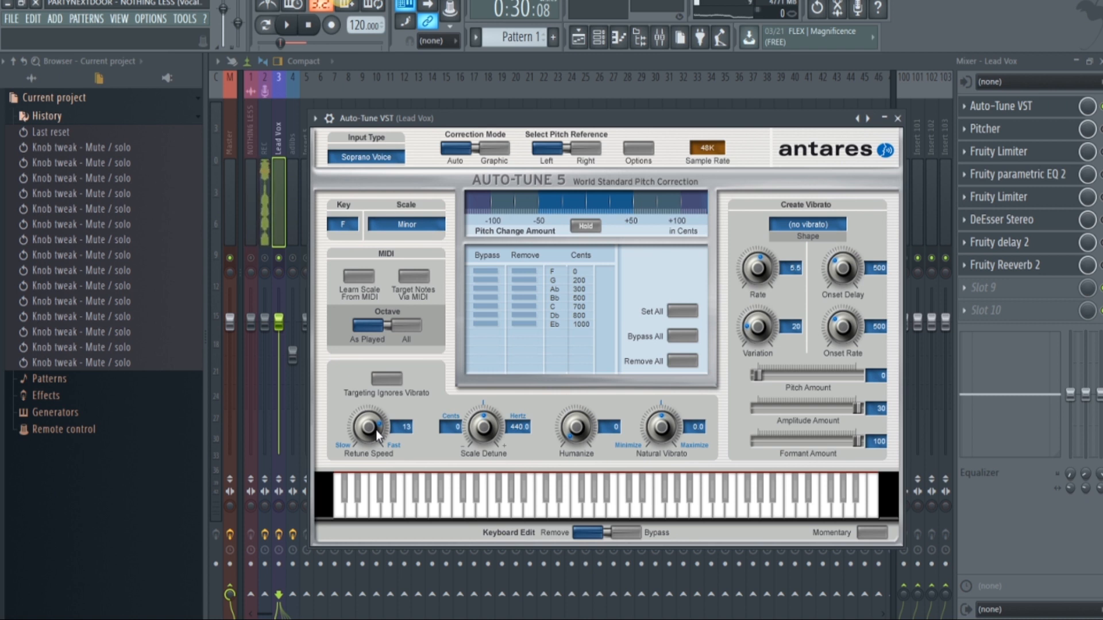
click(288, 26)
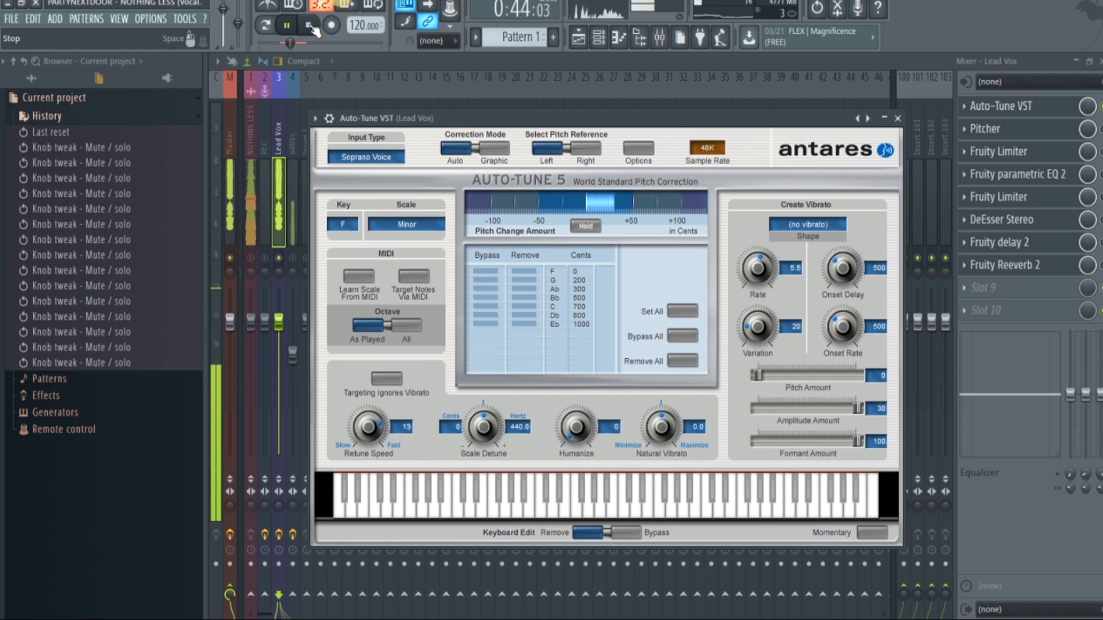
click(308, 25)
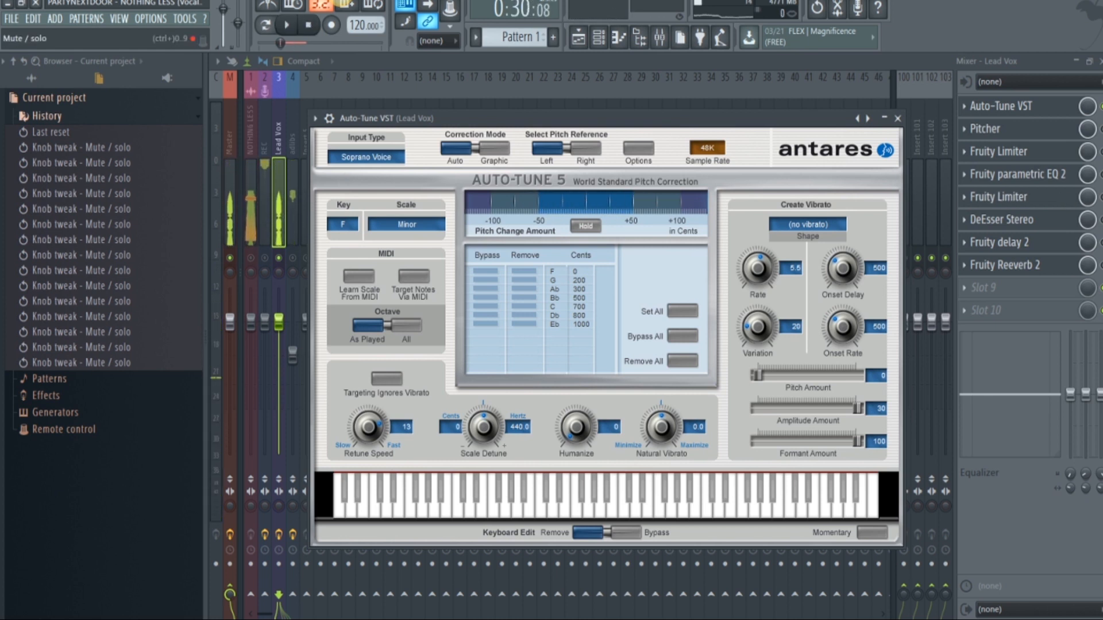
Examine the key, scale and speed settings of the Pitcher effect on Lead Vox, and close it
click(1054, 132)
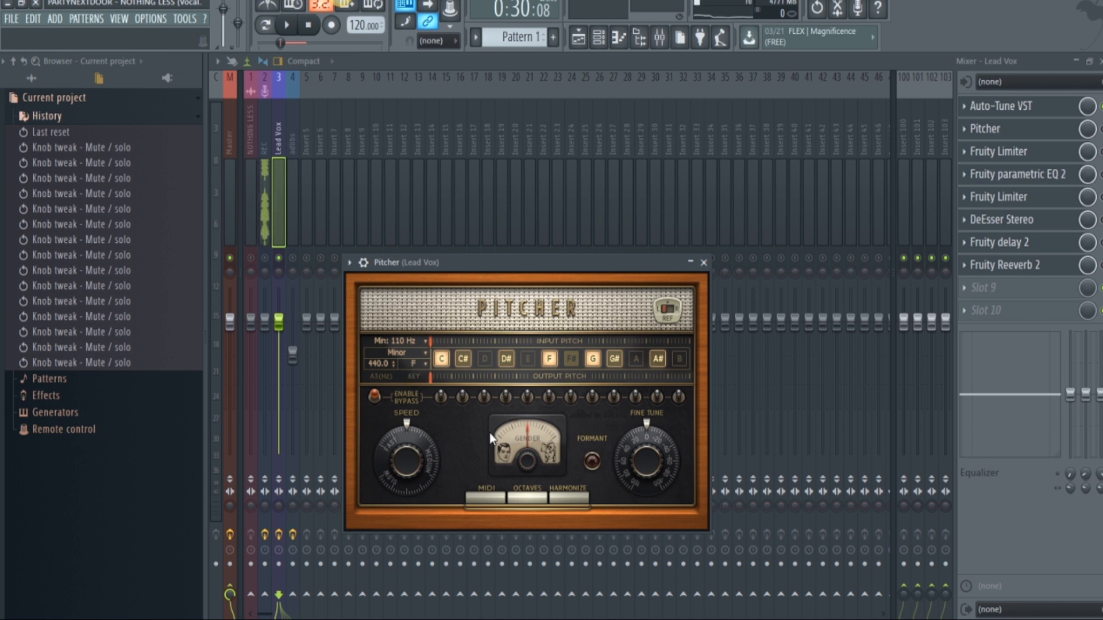
click(704, 263)
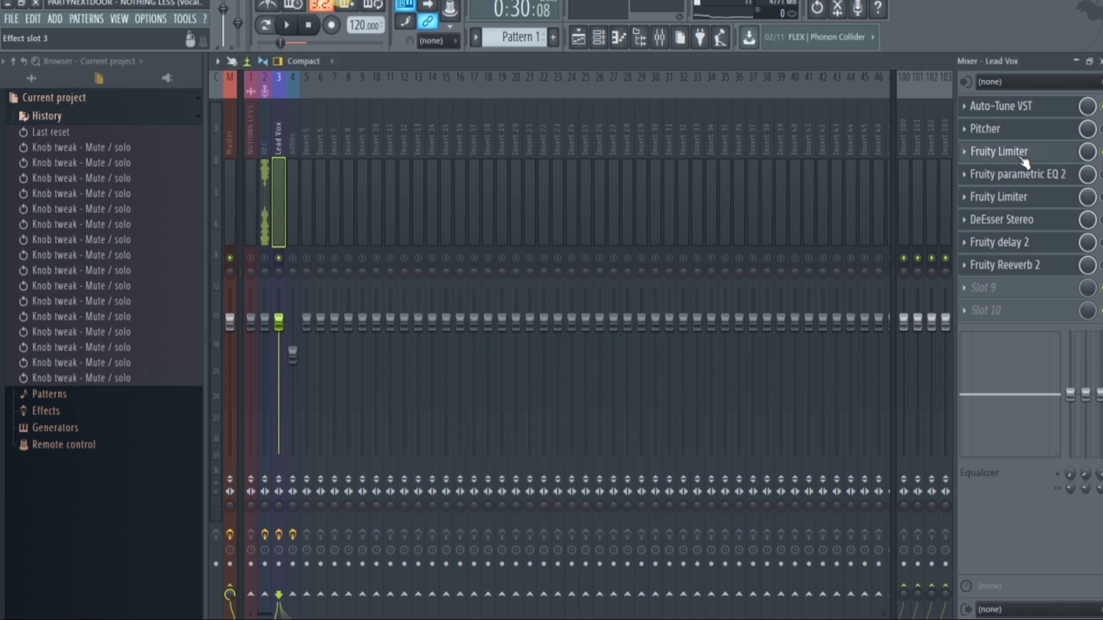
Set the compressor release time of Lead Vox's first Fruity Limiter to 71.09 ms and audition the selected section
click(1002, 151)
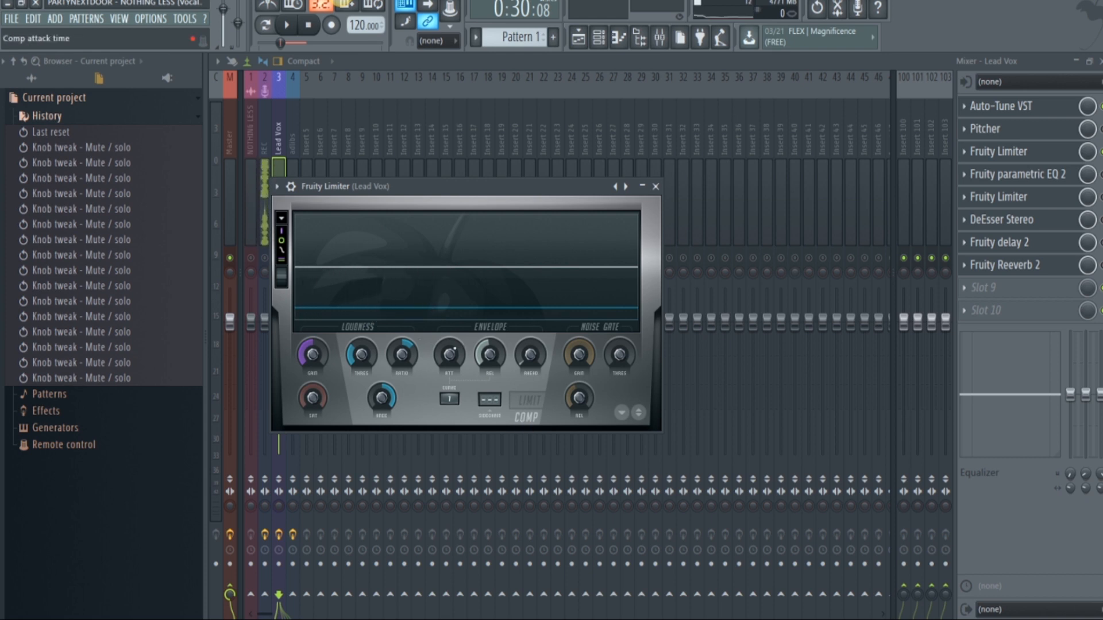
click(489, 354)
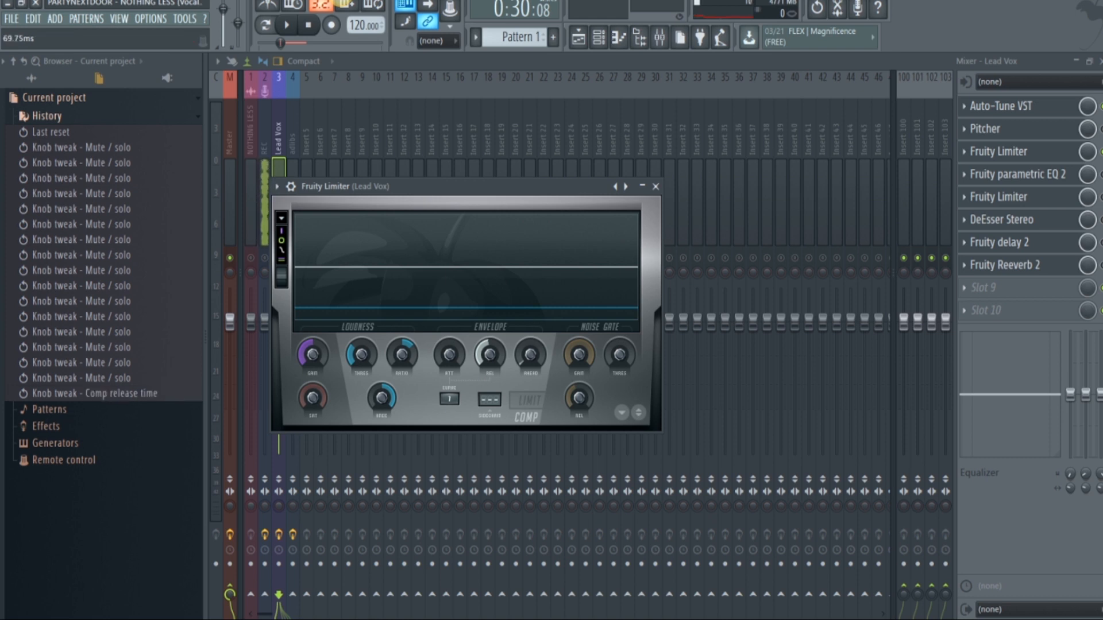
drag(490, 354, 489, 353)
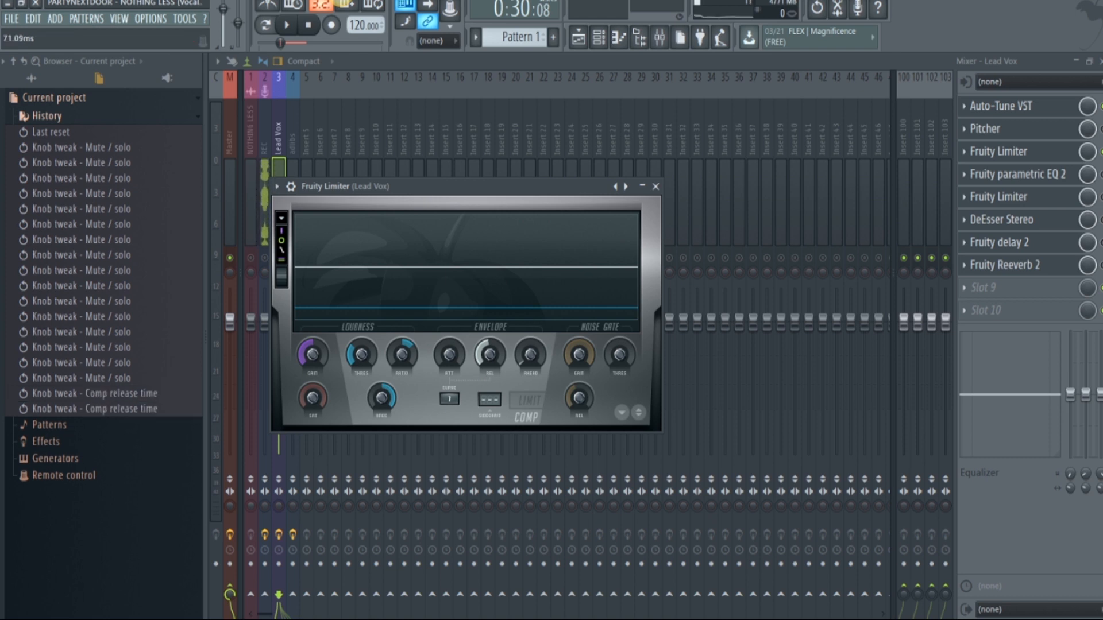
click(529, 354)
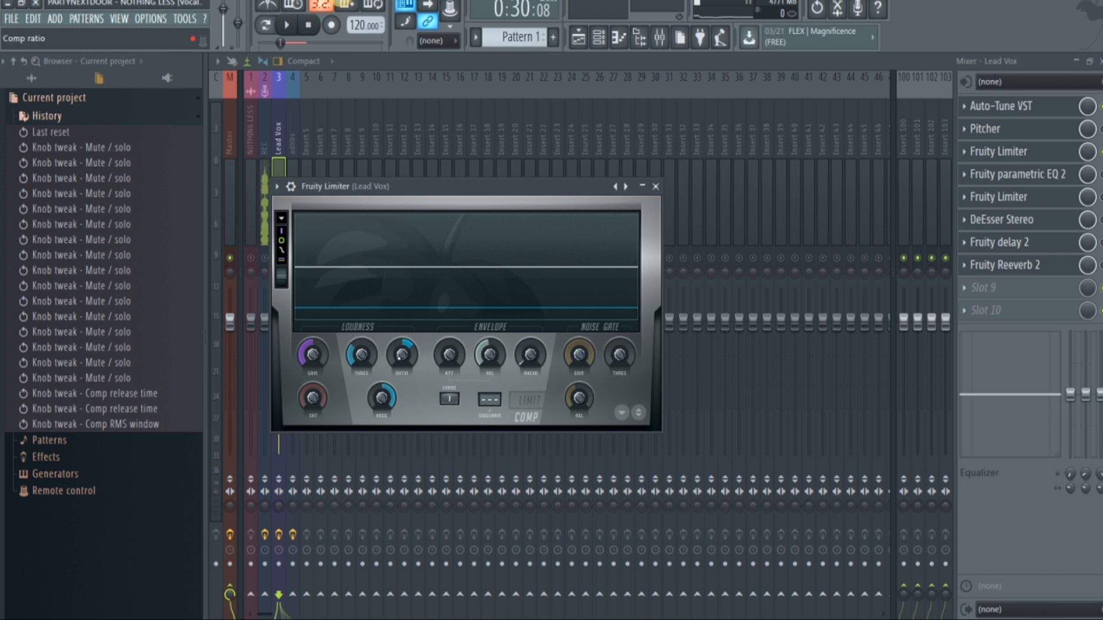
click(402, 355)
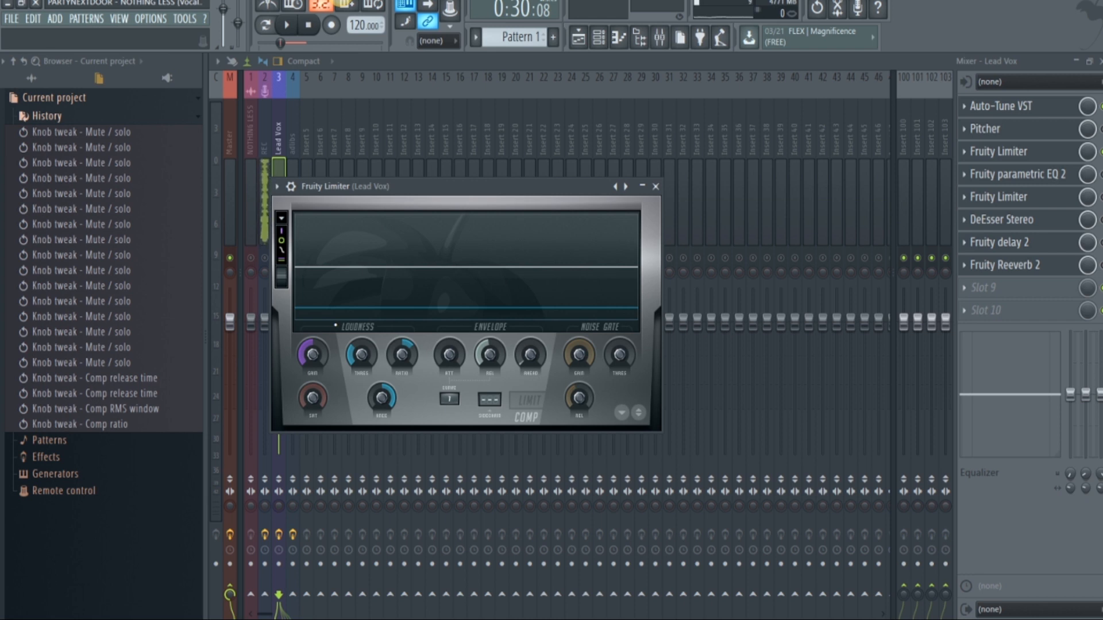
click(290, 28)
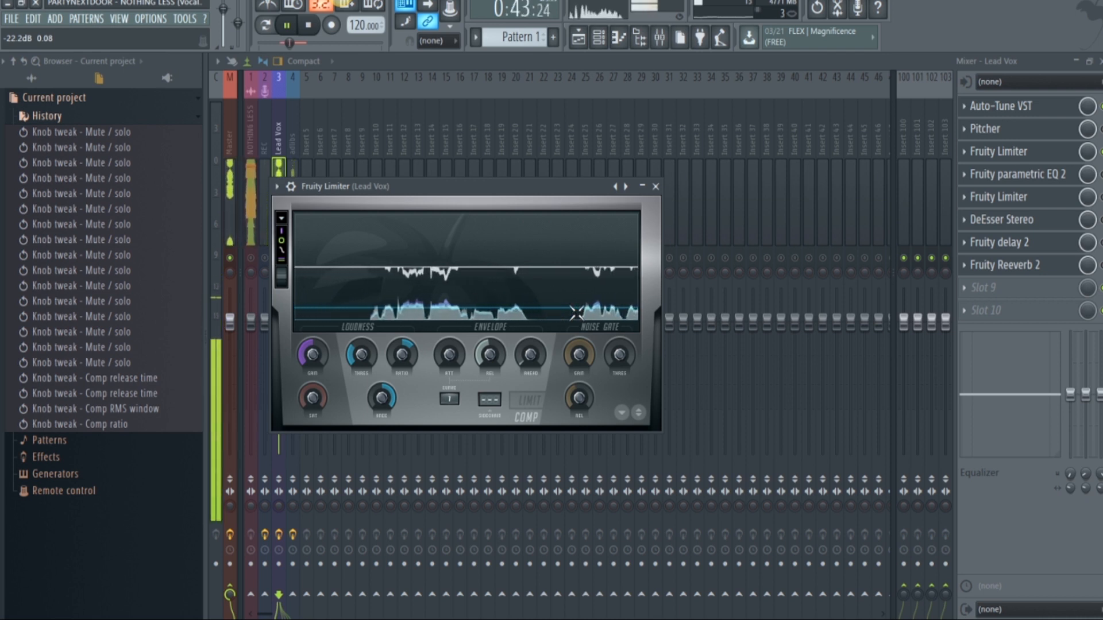
click(311, 26)
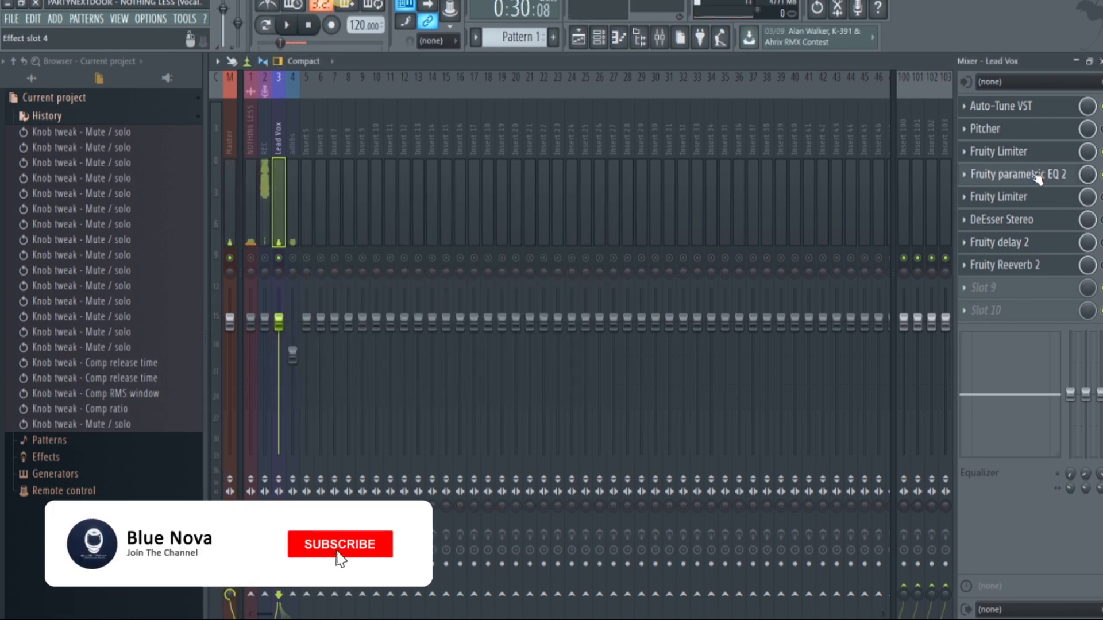
Raise the band 7 high shelf level slightly in Lead Vox's Fruity parametric EQ 2
click(1038, 175)
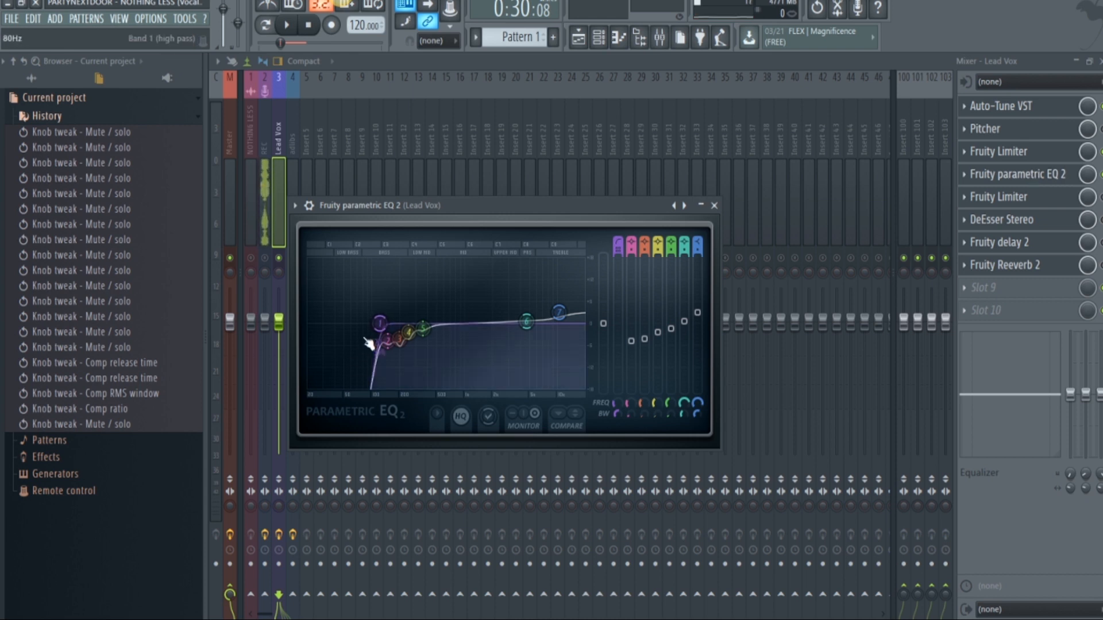
drag(369, 344, 384, 326)
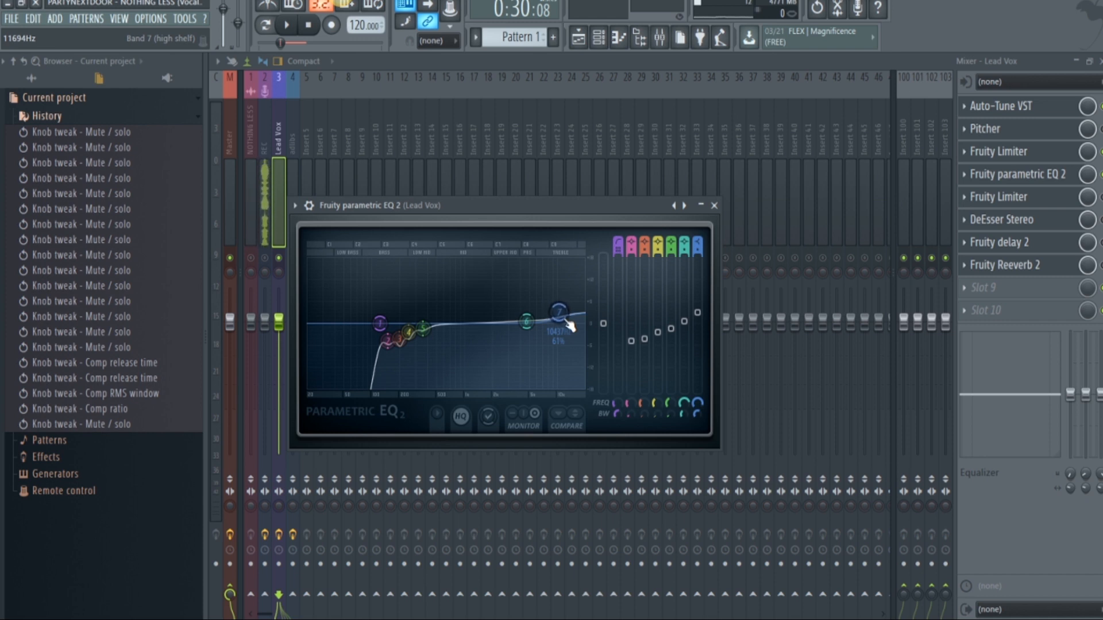
click(701, 315)
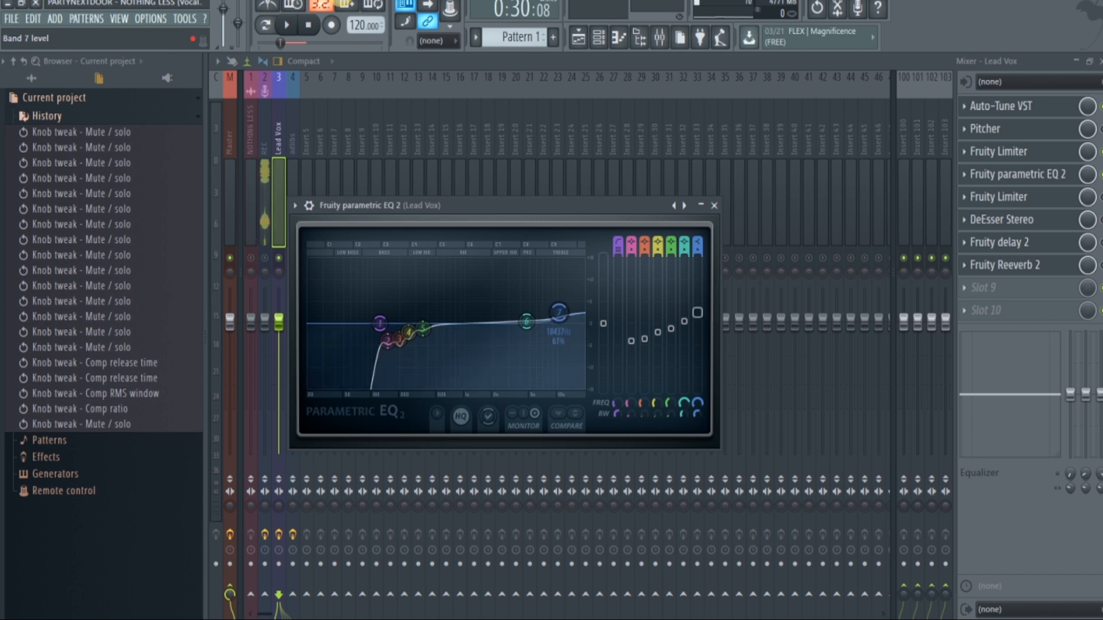
drag(698, 313, 697, 311)
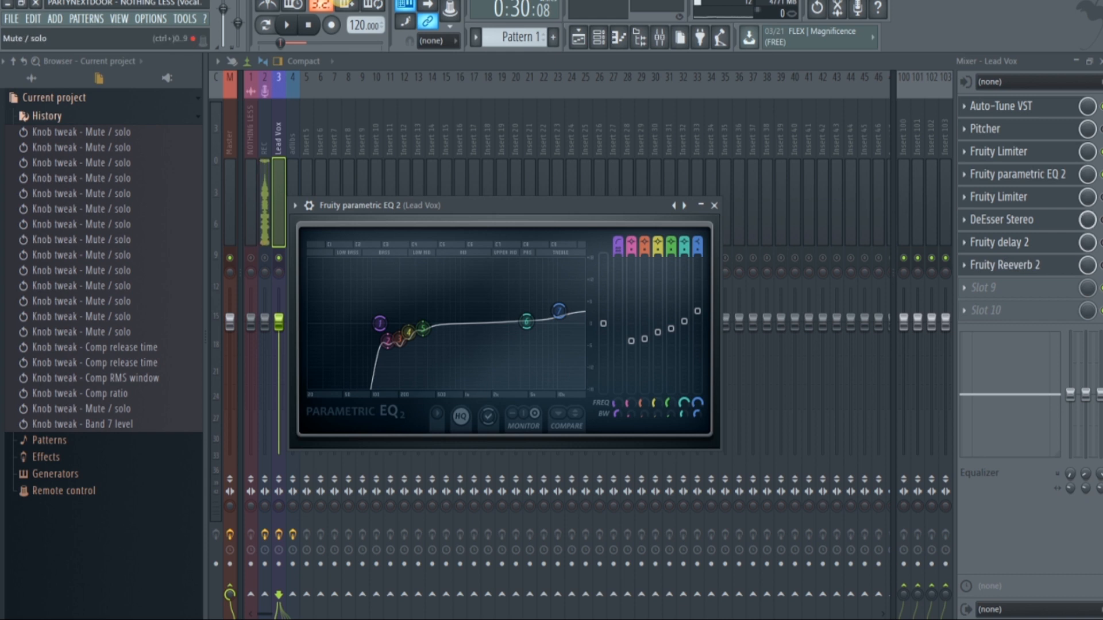
Re-enable the second Fruity Limiter on Lead Vox and audition the selected section with its settings open
click(1102, 197)
click(1060, 197)
click(1060, 198)
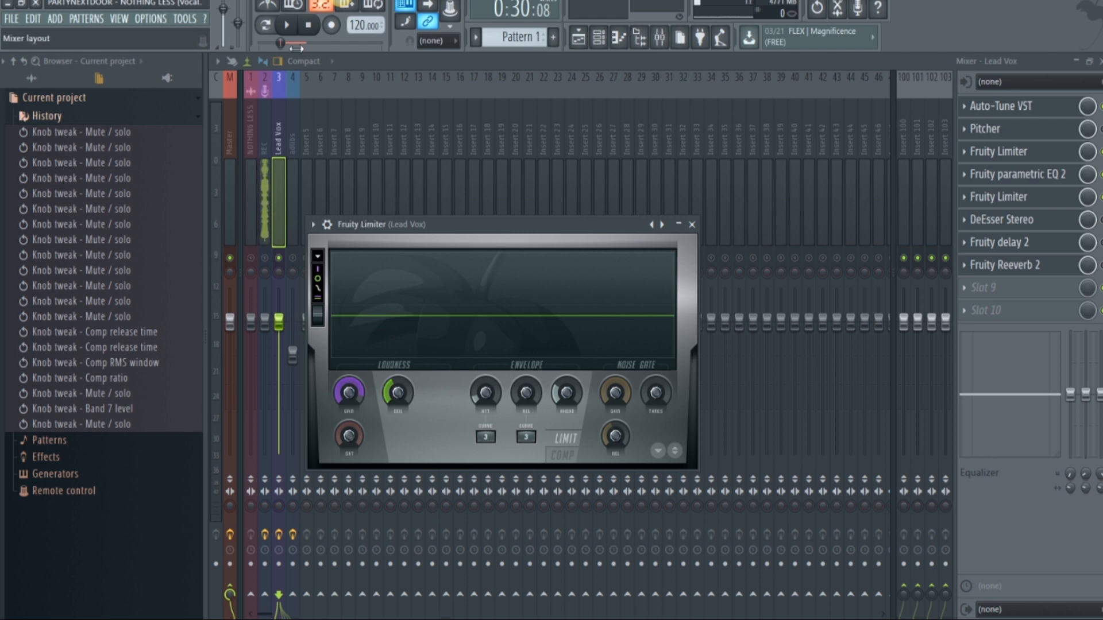
click(288, 26)
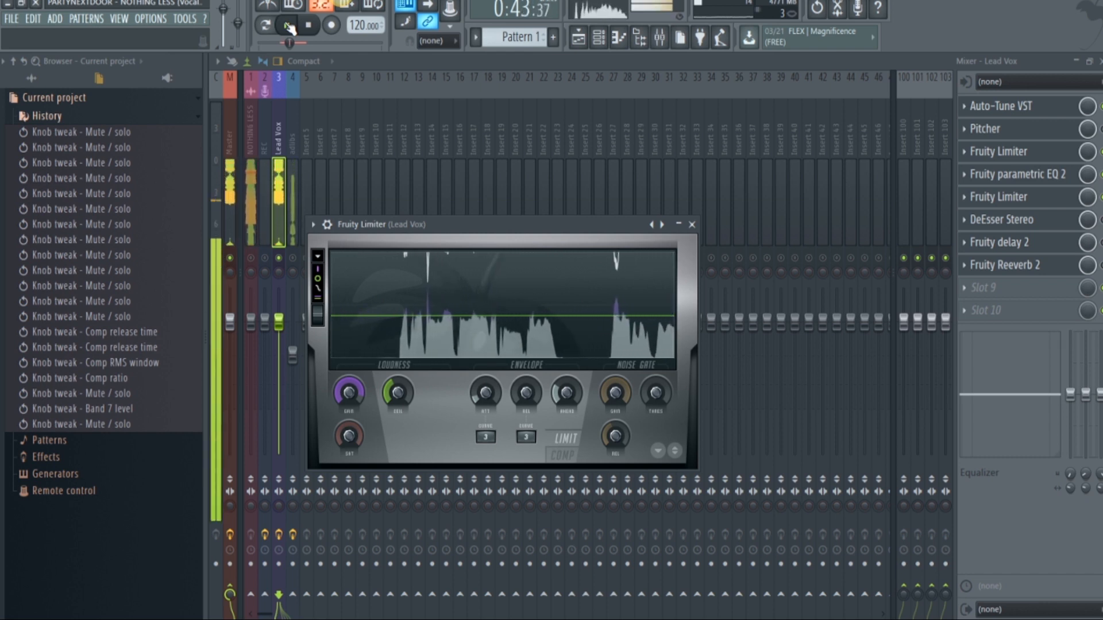
click(309, 25)
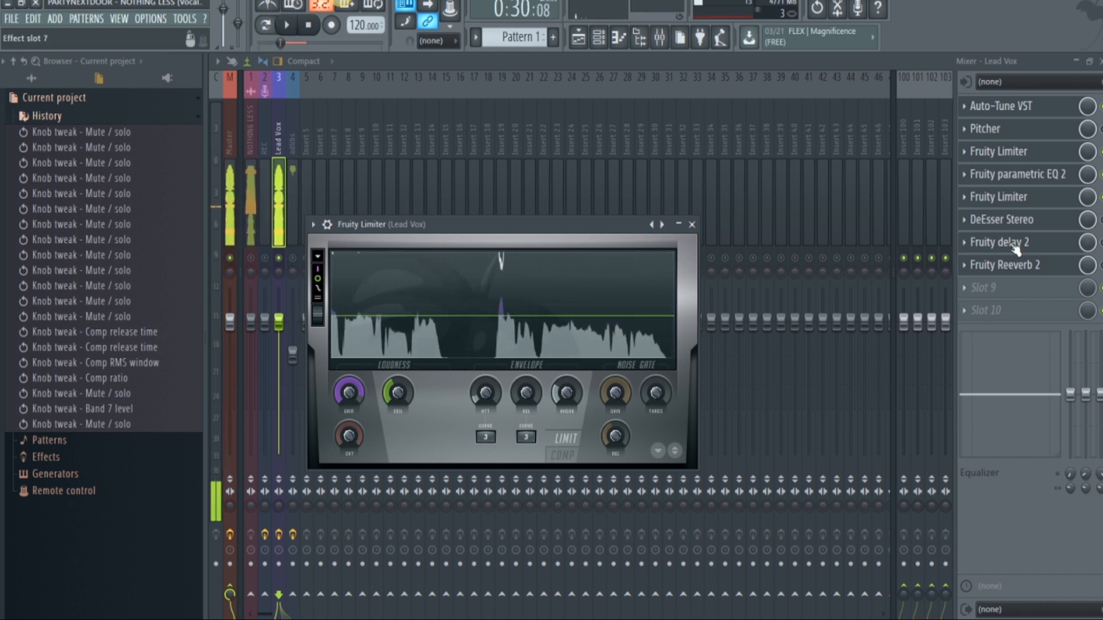
Re-enable DeEsser Stereo on Lead Vox, open its settings and move its window clear of the track strips
click(1102, 220)
click(1016, 229)
click(1021, 230)
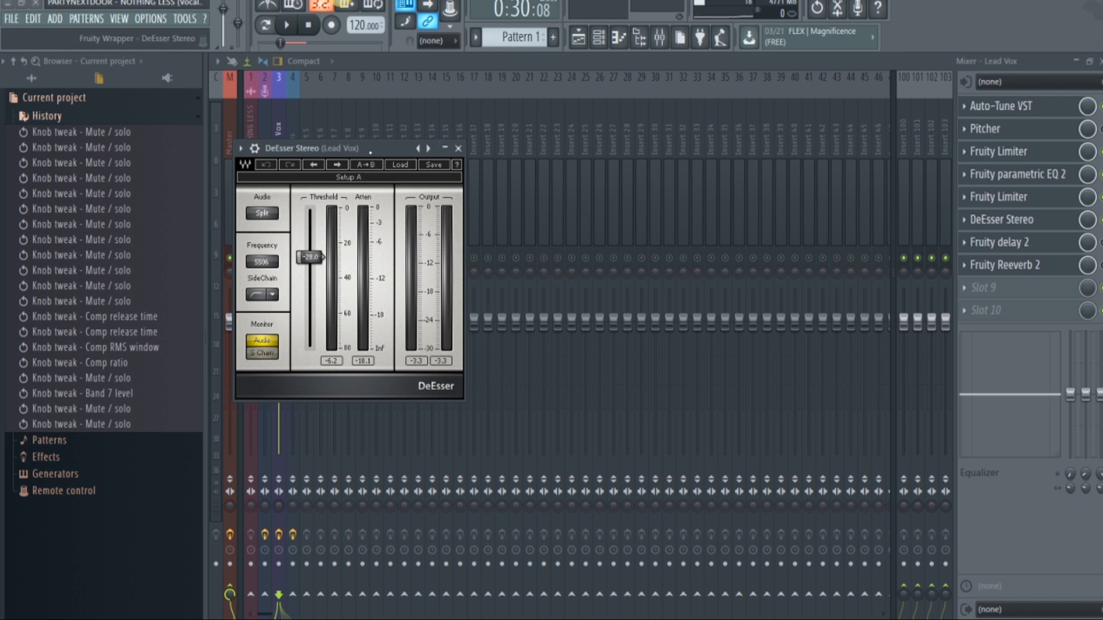
drag(371, 148, 481, 147)
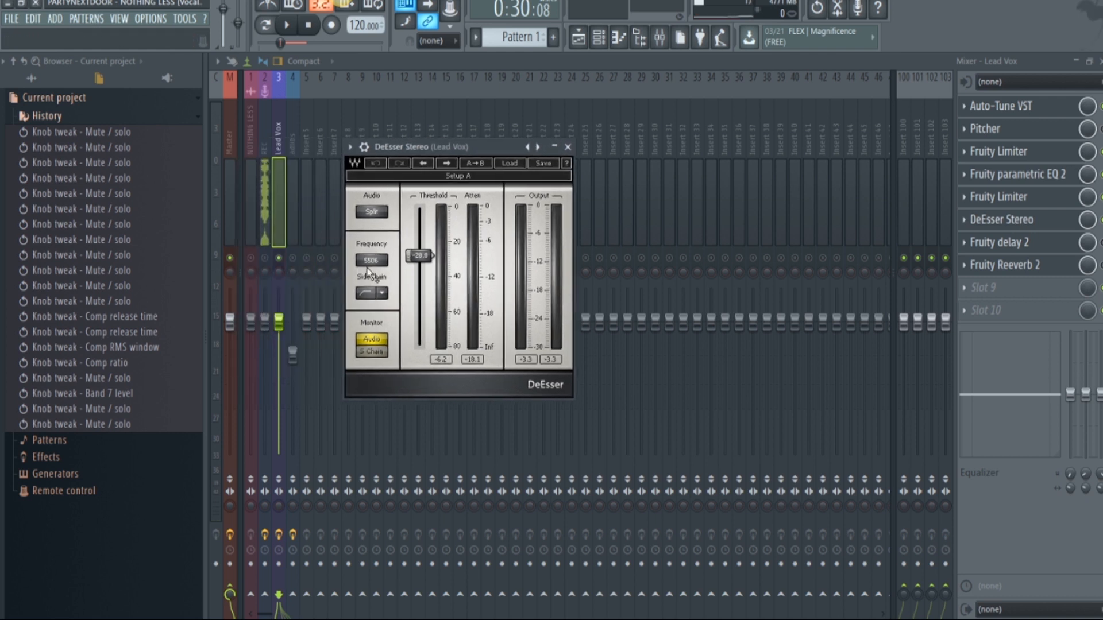
Check the side-chain filter types in Lead Vox's DeEsser Stereo and audition the selected section with the de-esser active
click(382, 294)
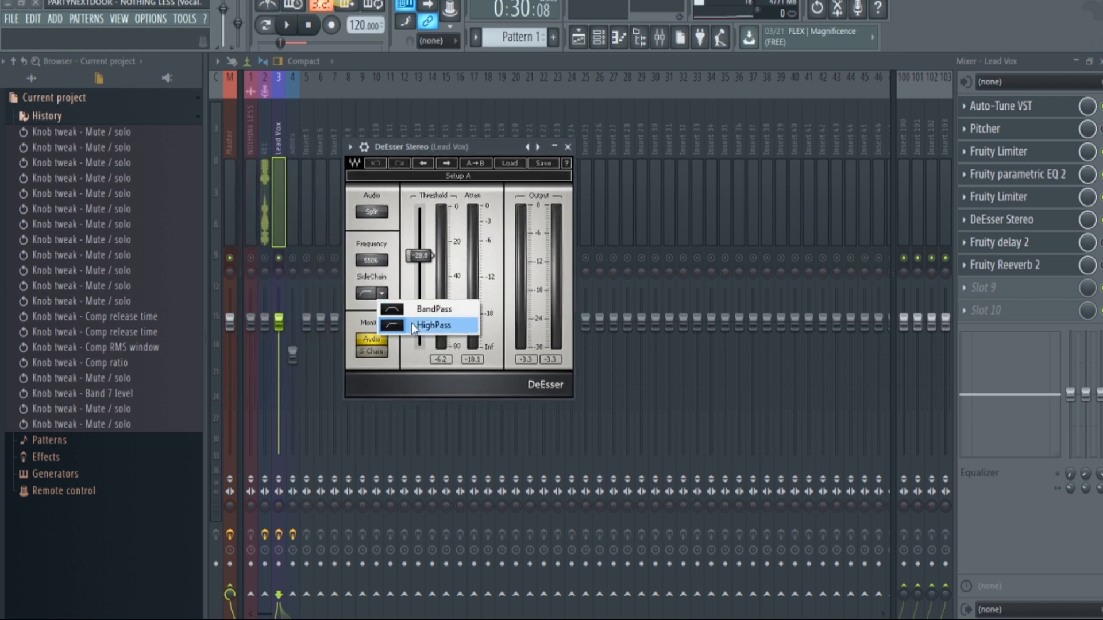
click(404, 358)
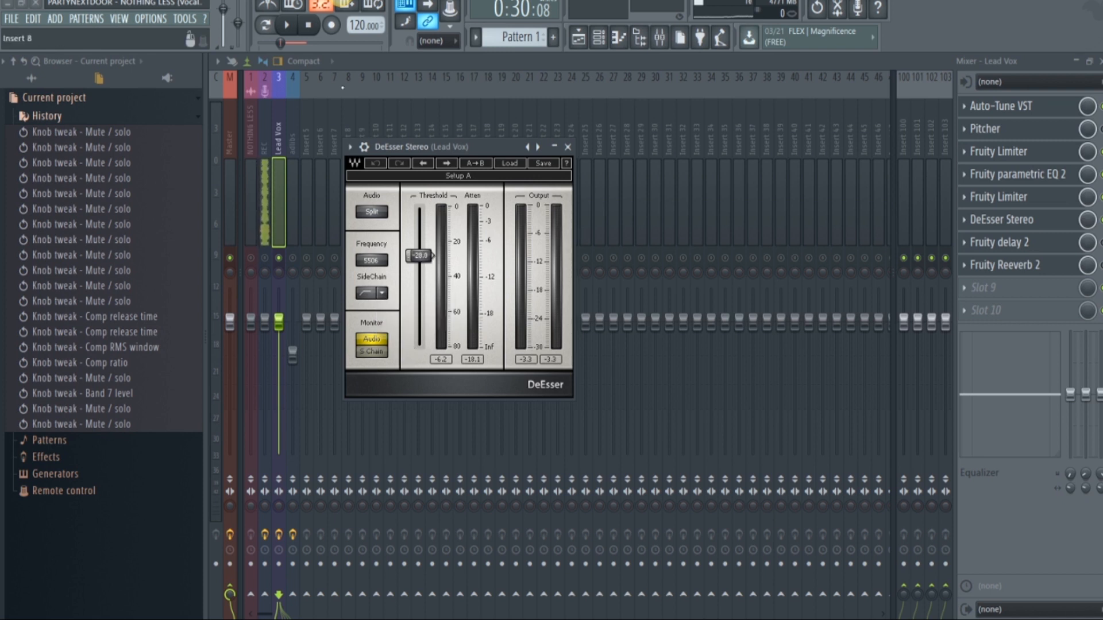
click(287, 26)
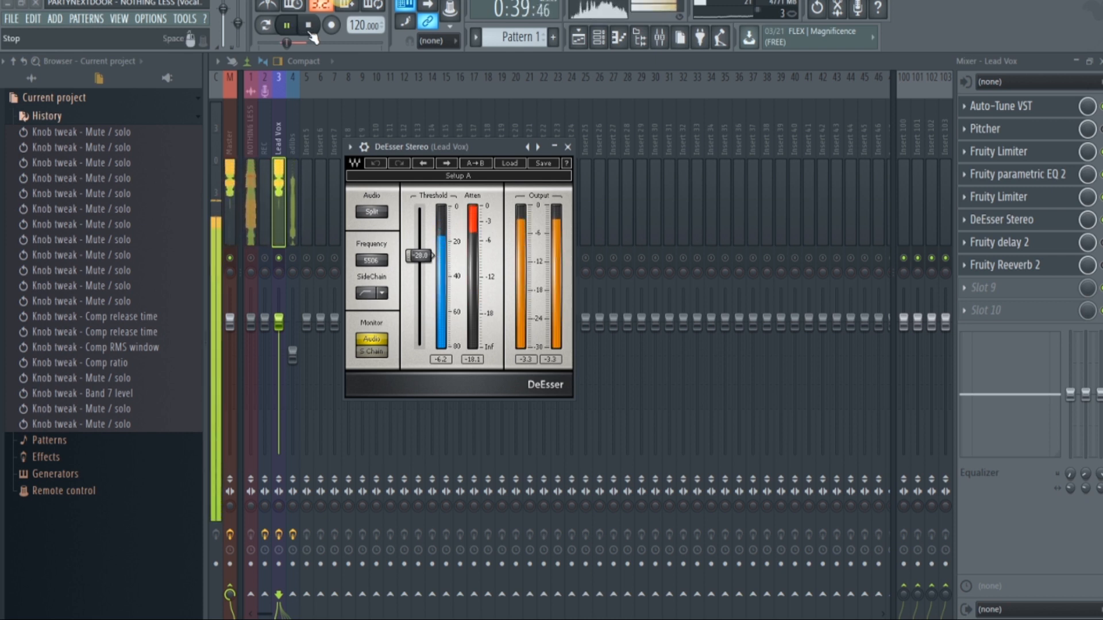
click(310, 33)
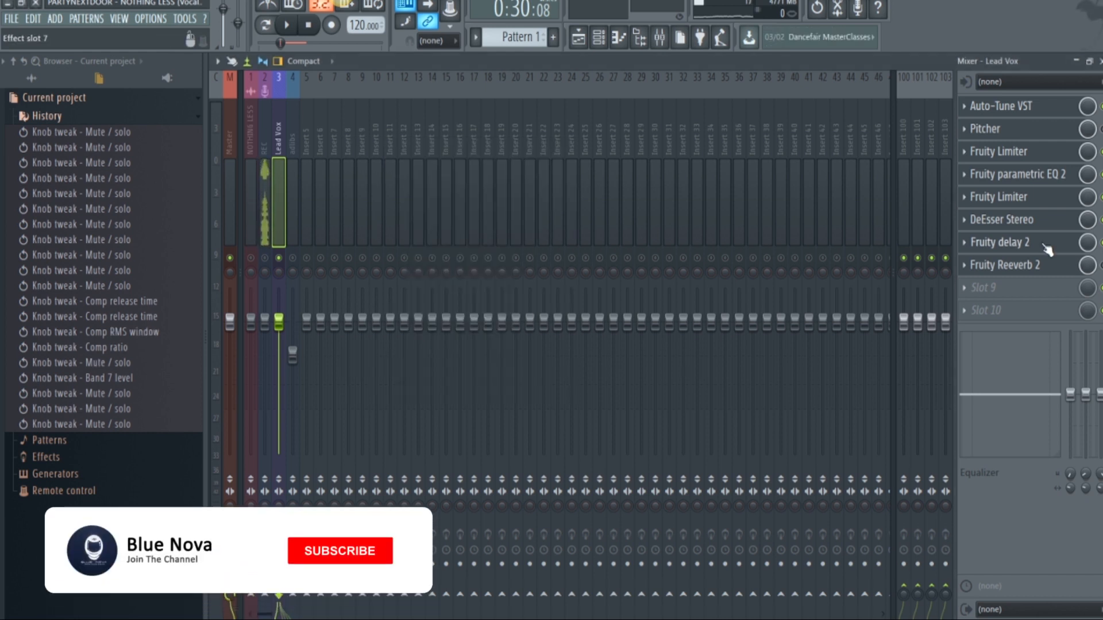
Open the Fruity delay 2 settings on Lead Vox and audition the selected section with the delay
click(1047, 248)
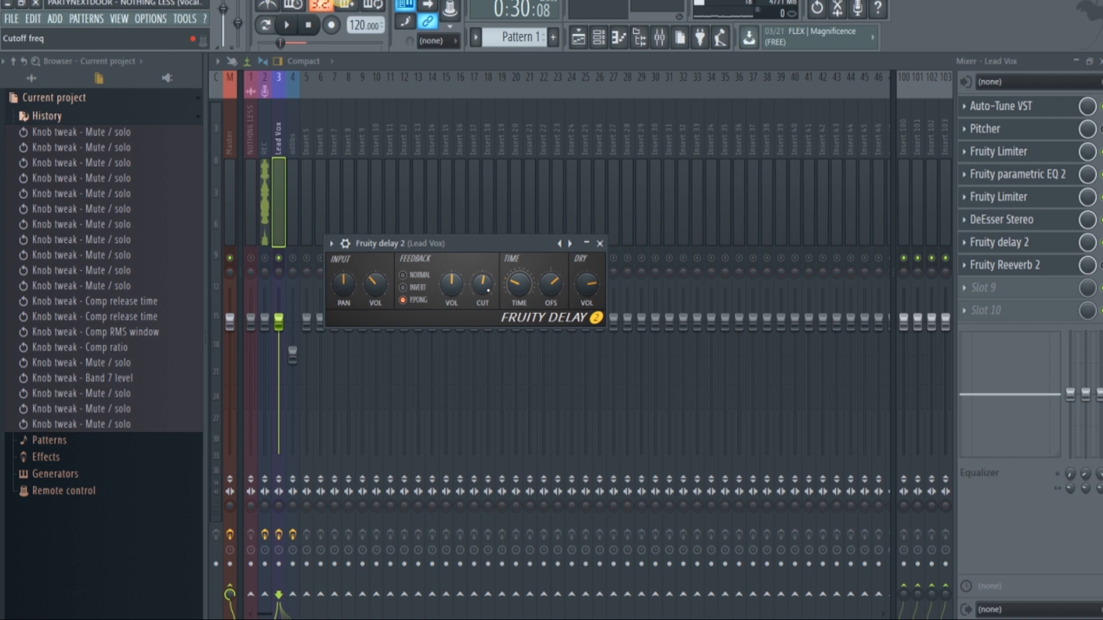
click(293, 31)
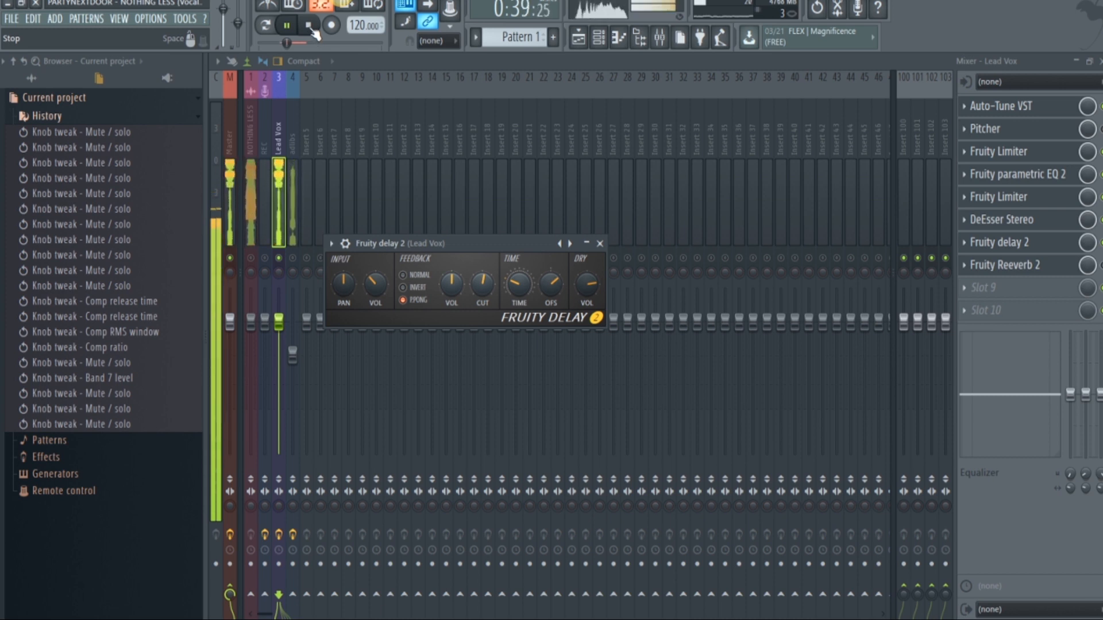
click(309, 26)
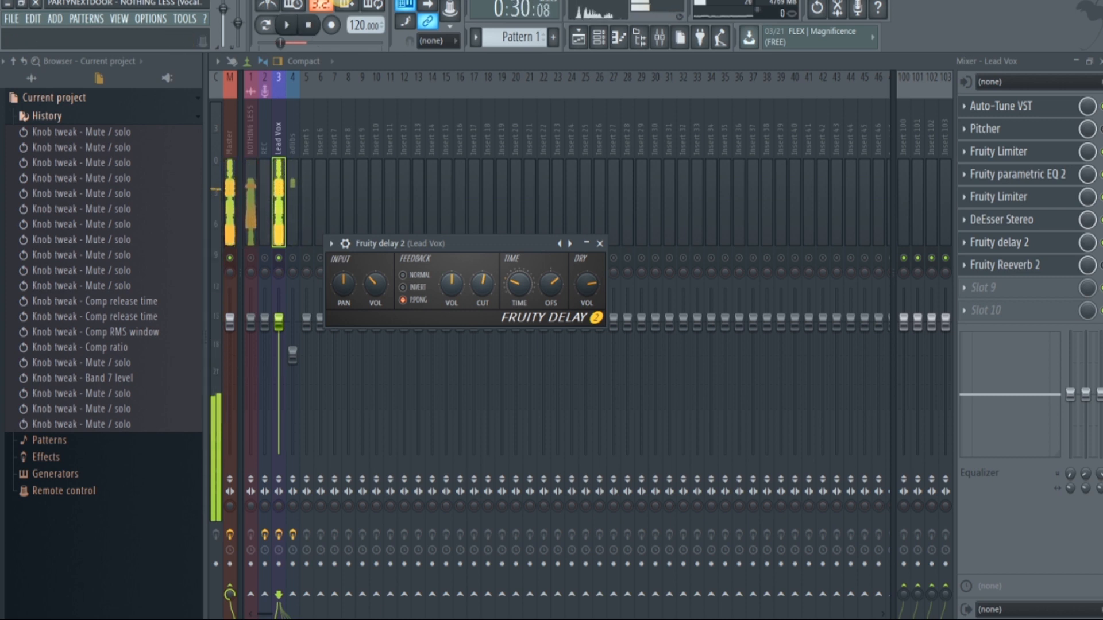
Re-enable Fruity Reeverb 2 on Lead Vox, open its settings and nudge the wet level slightly up
click(1101, 264)
click(1075, 266)
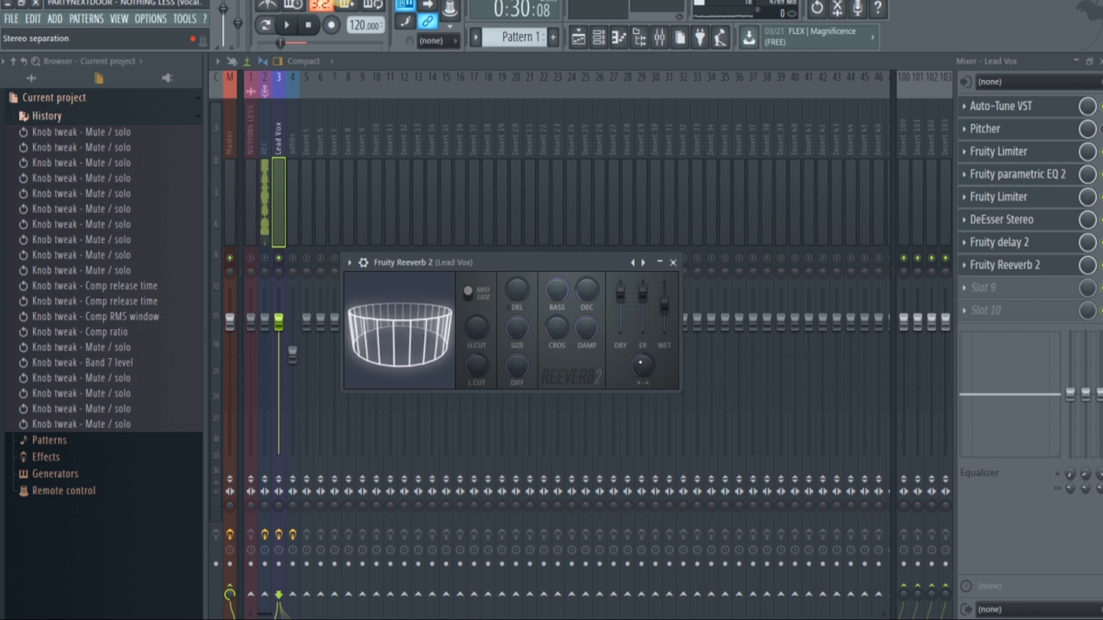
drag(664, 304, 665, 303)
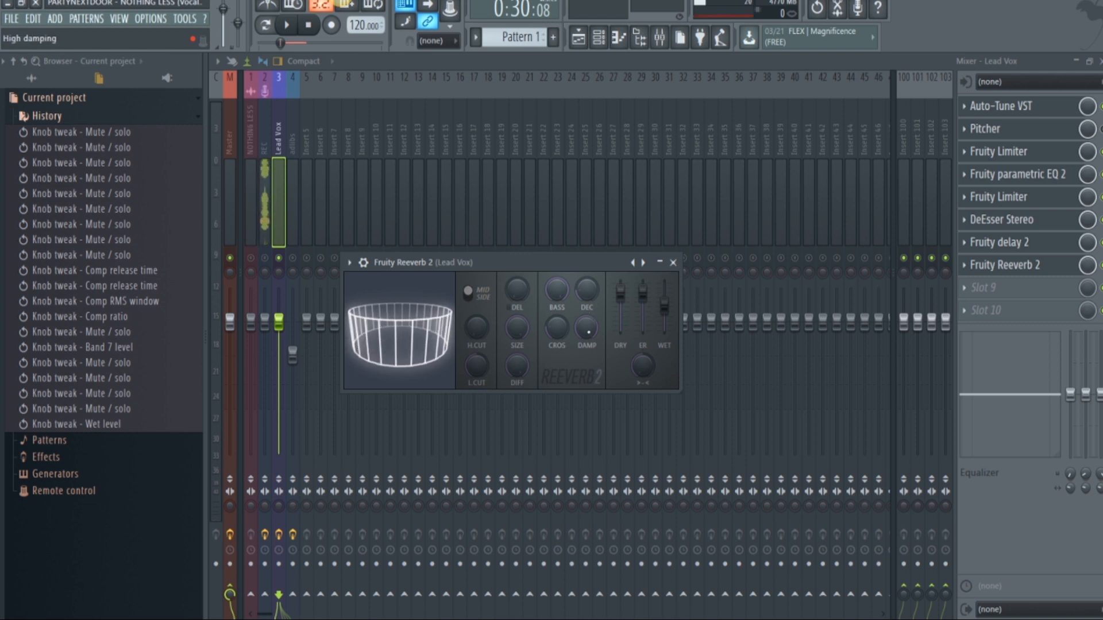
Raise the decay time slightly in Lead Vox's Fruity Reeverb 2 and audition the selected section
drag(587, 290, 587, 279)
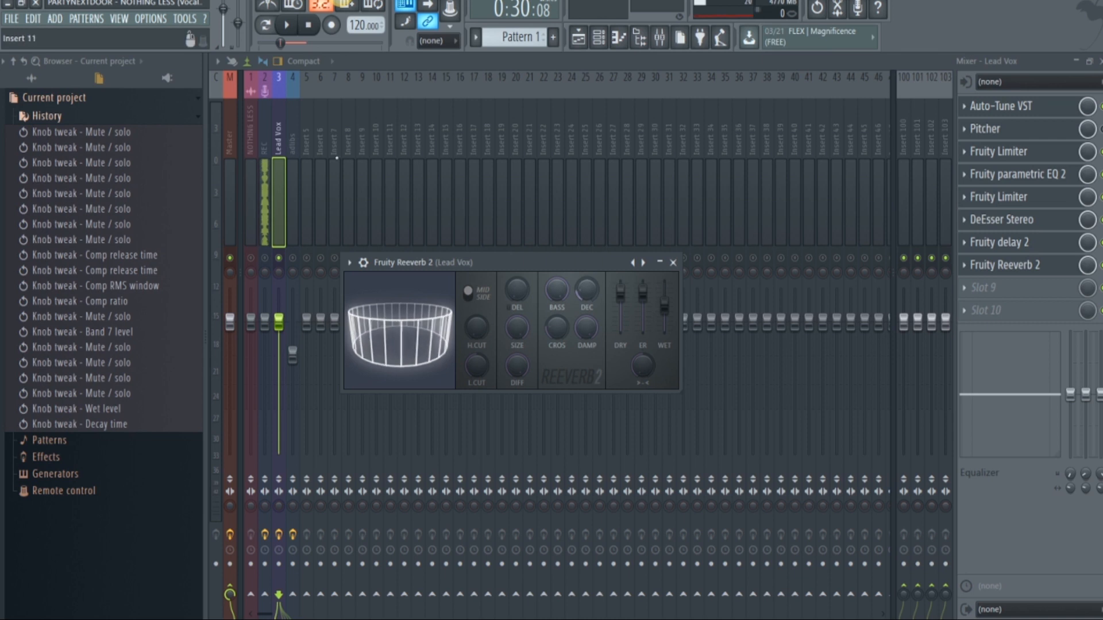
click(287, 29)
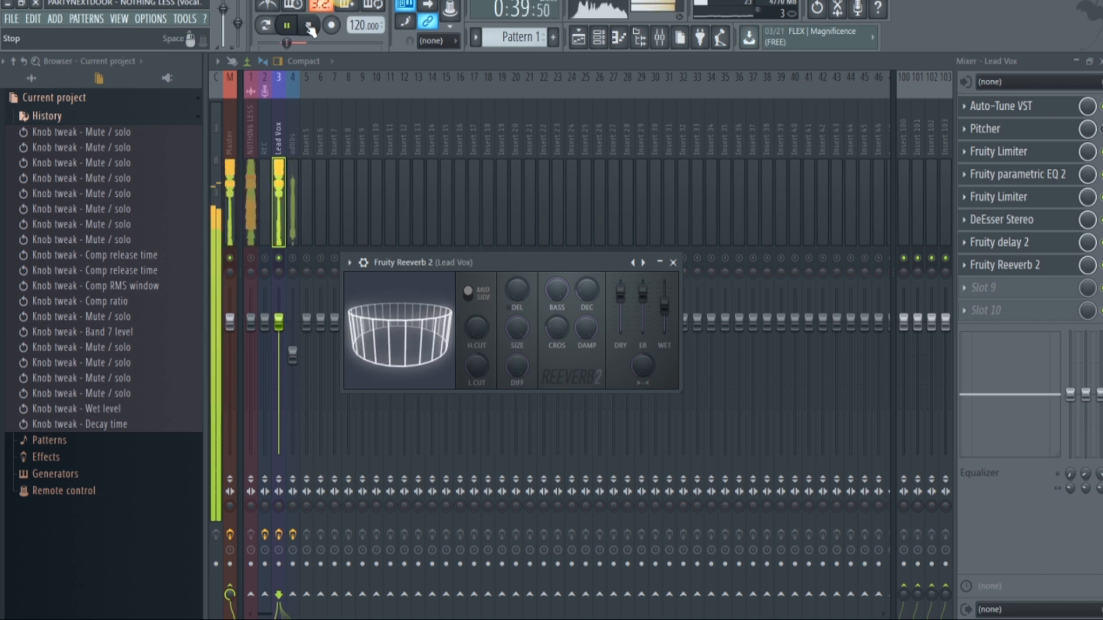
click(310, 26)
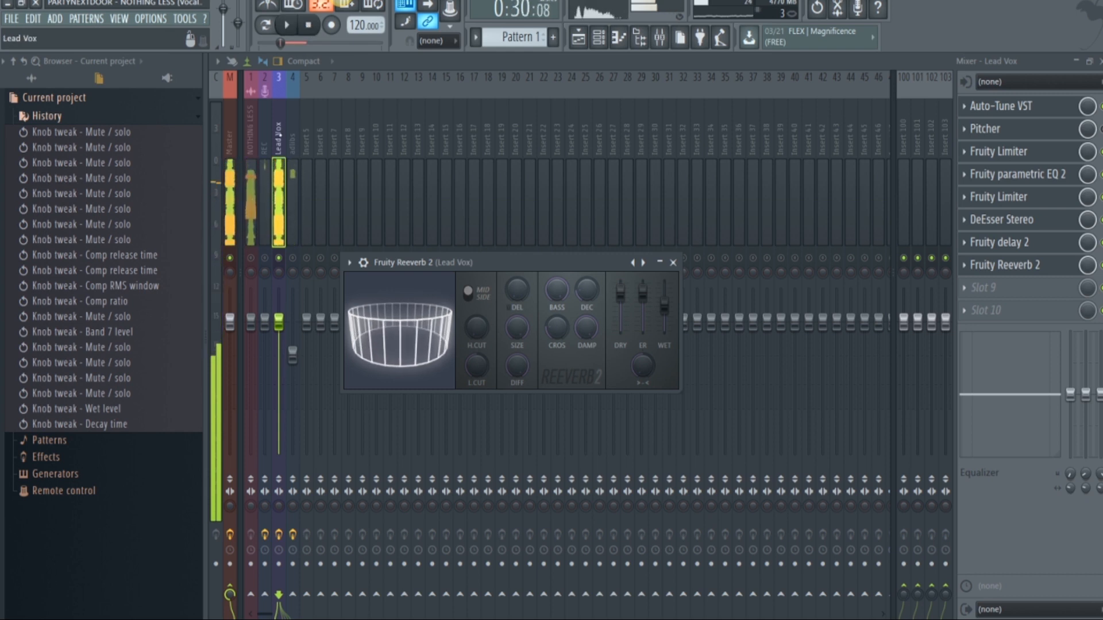
Unmute the adlibs track and re-enable its effects, including the second Fruity Limiter, DeEsser Stereo and Fruity delay 2
click(295, 261)
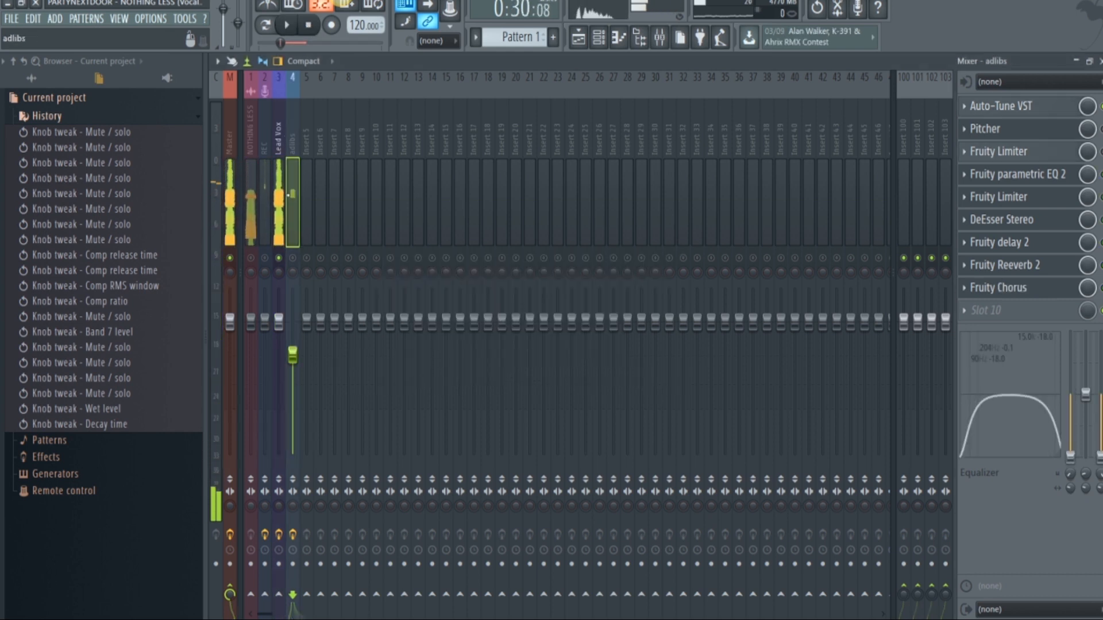
click(292, 258)
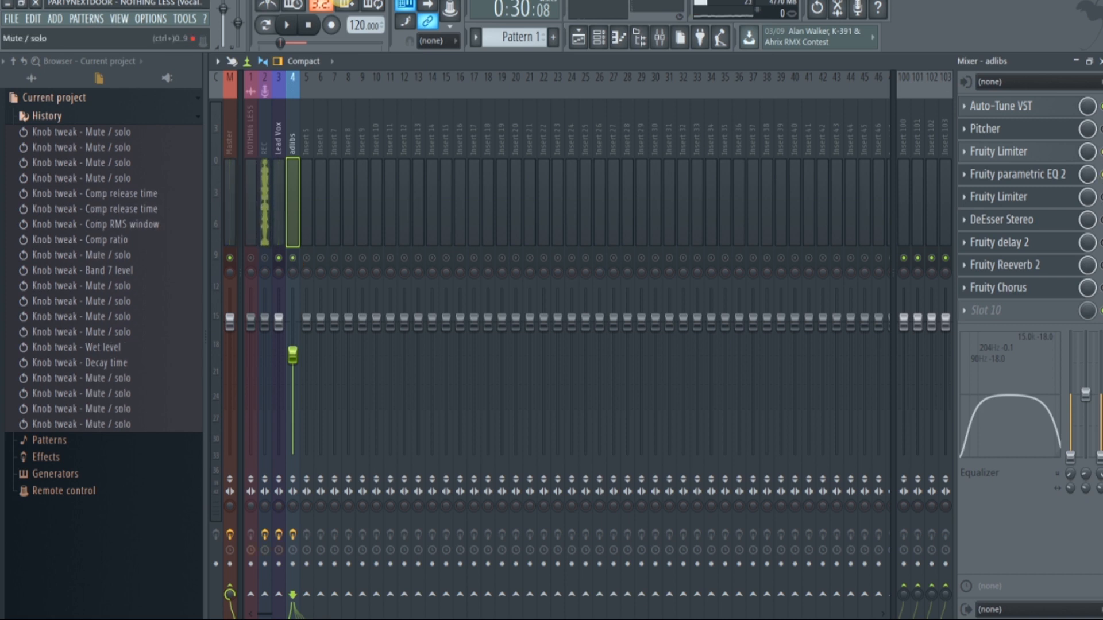
click(1102, 197)
click(1101, 220)
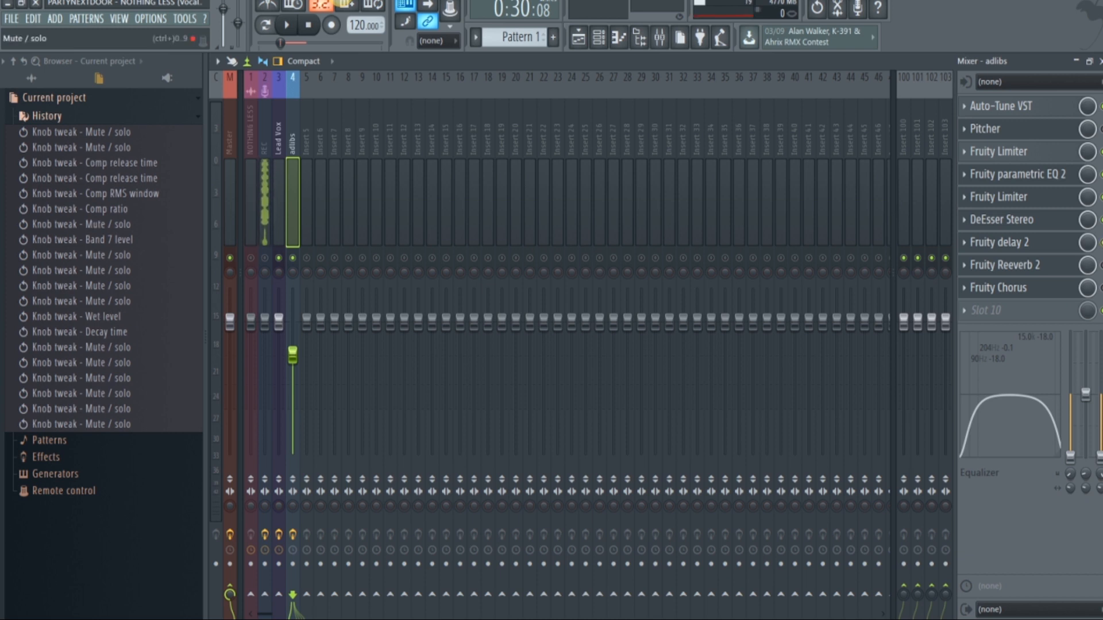
click(1101, 243)
Set the predelay of the adlibs track's Fruity Reeverb 2 to 52 ms
click(1047, 266)
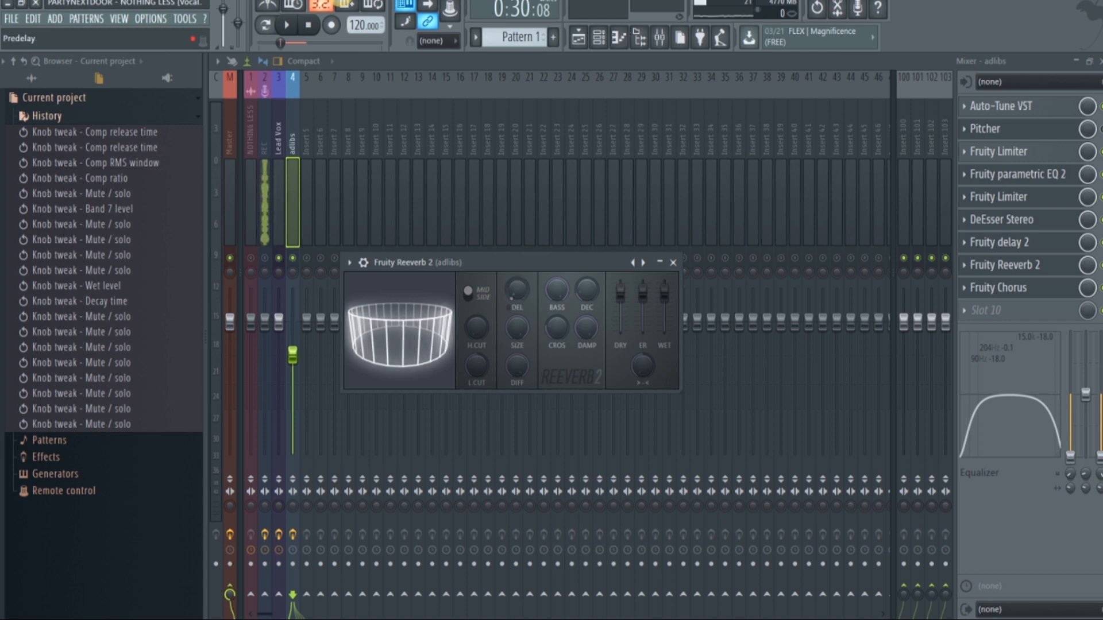
click(517, 290)
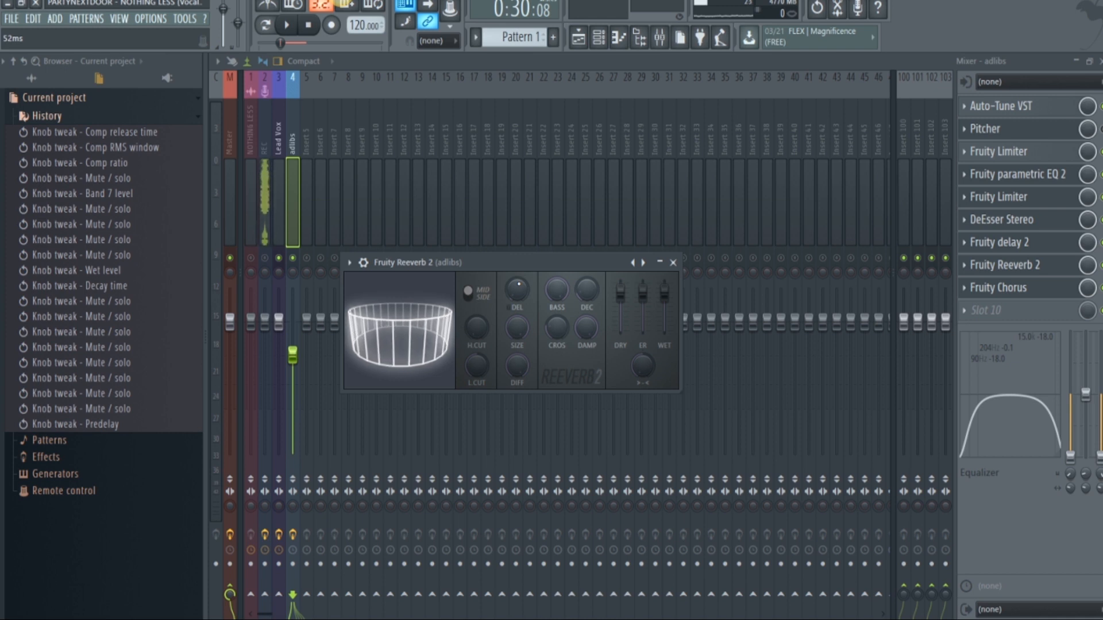
View the Fruity Chorus settings on adlibs and audition the selected section, temporarily muting Lead Vox during playback
click(1056, 290)
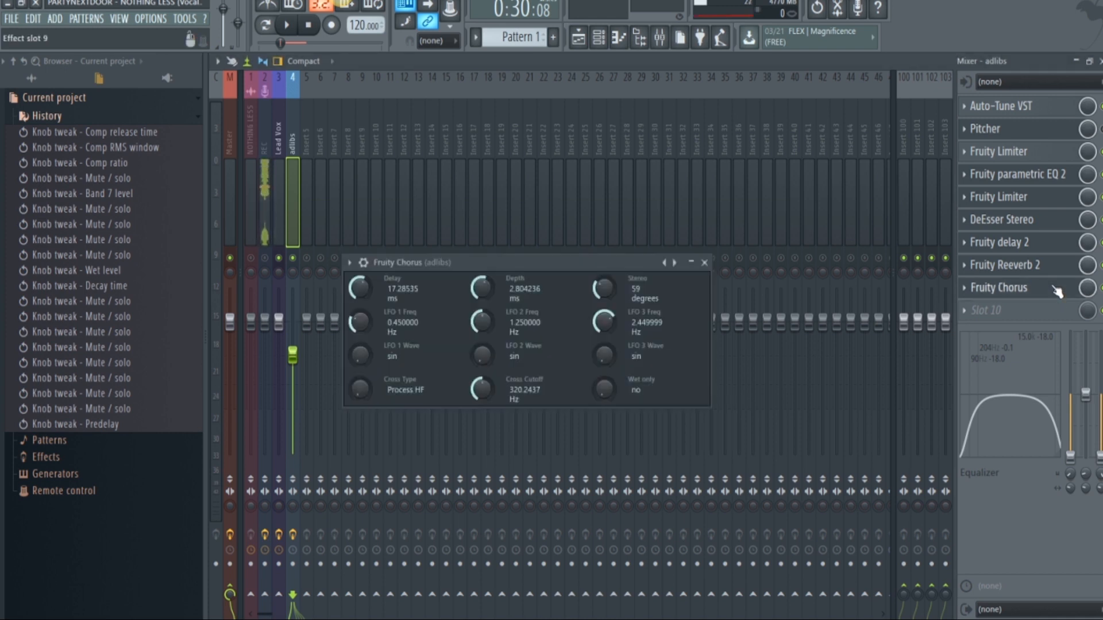
drag(484, 261, 540, 224)
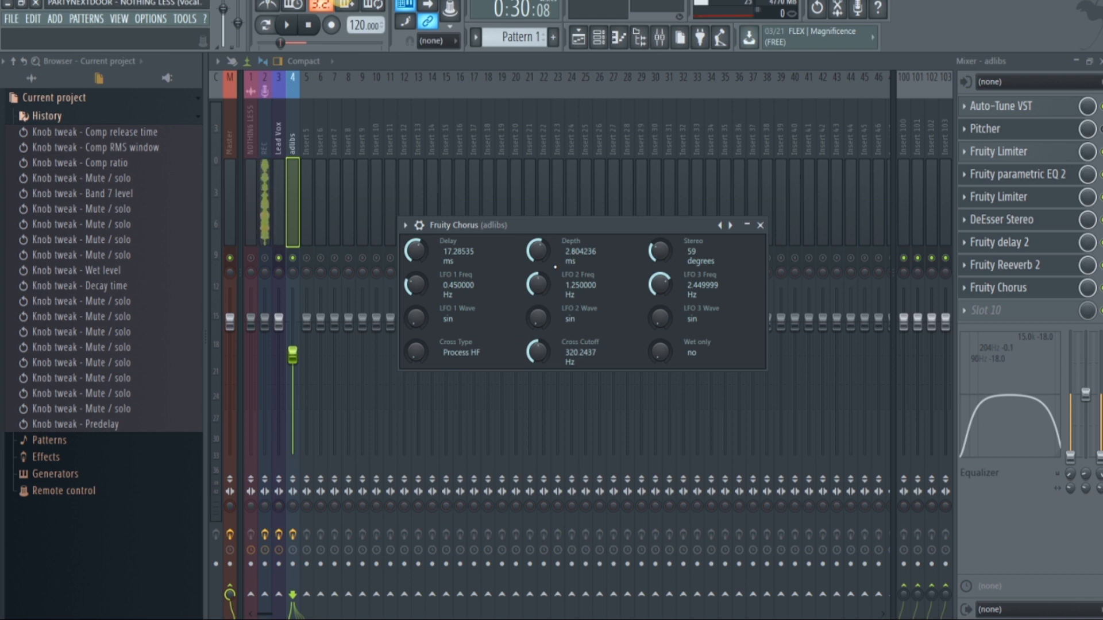
click(286, 24)
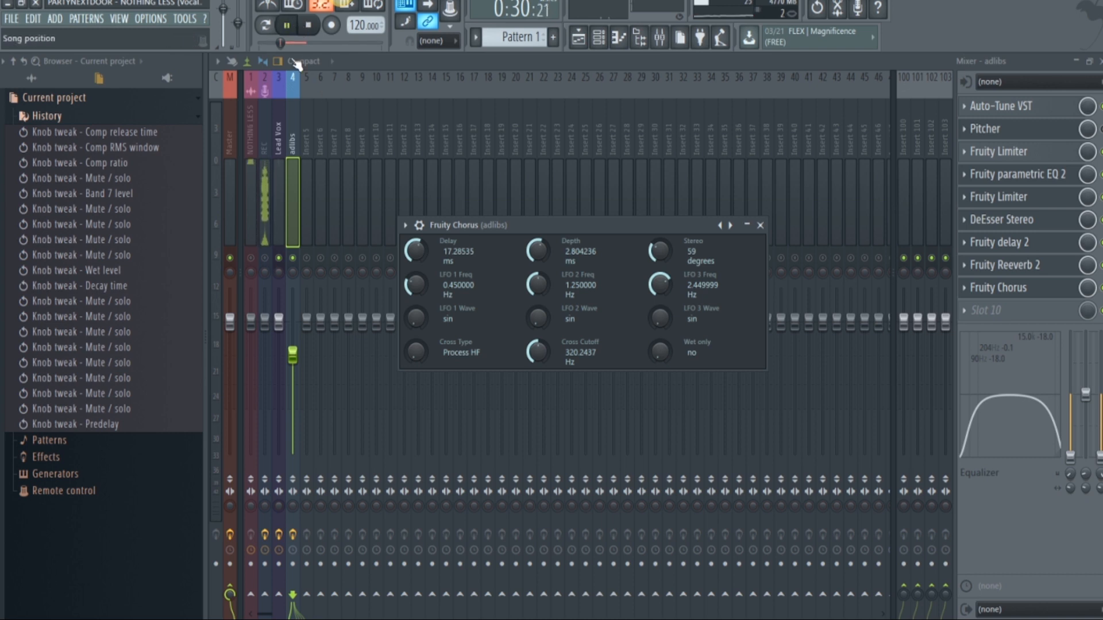
click(283, 258)
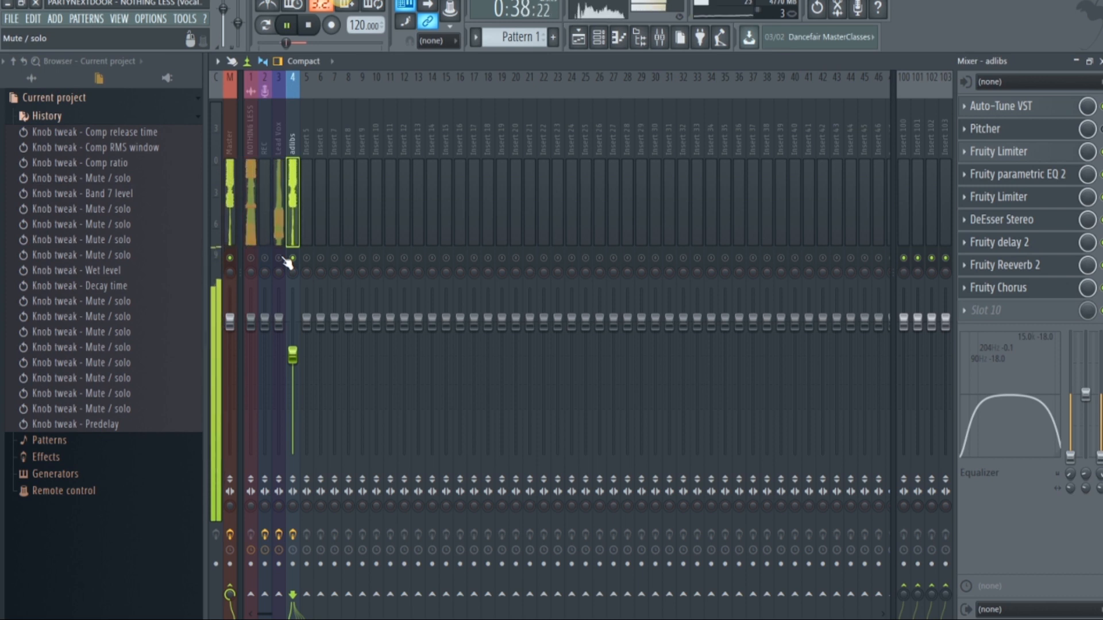
click(283, 258)
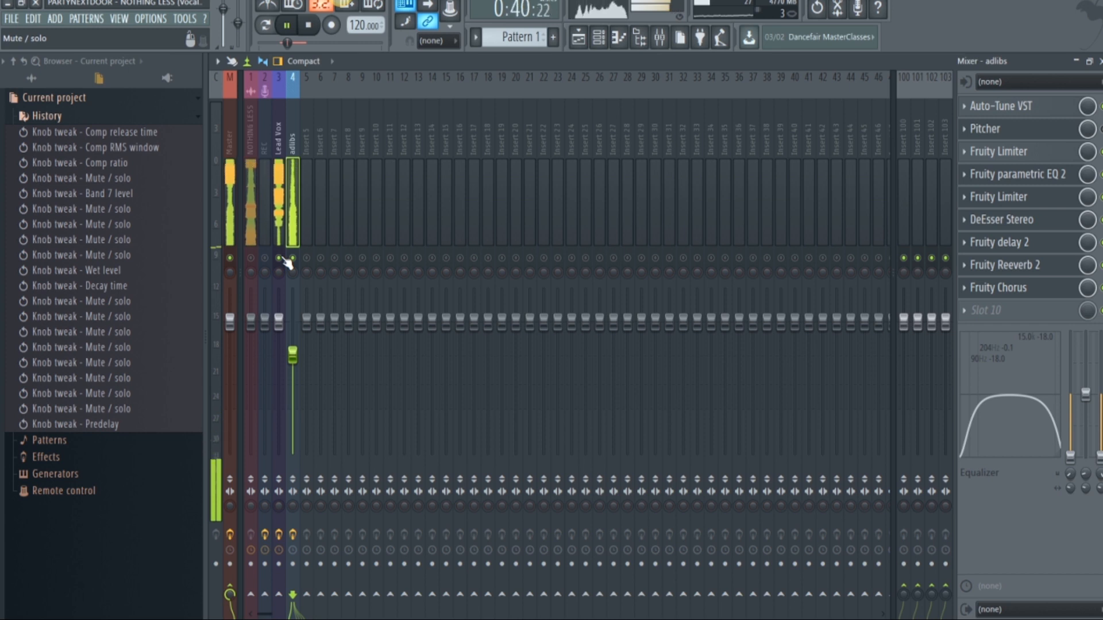
click(311, 26)
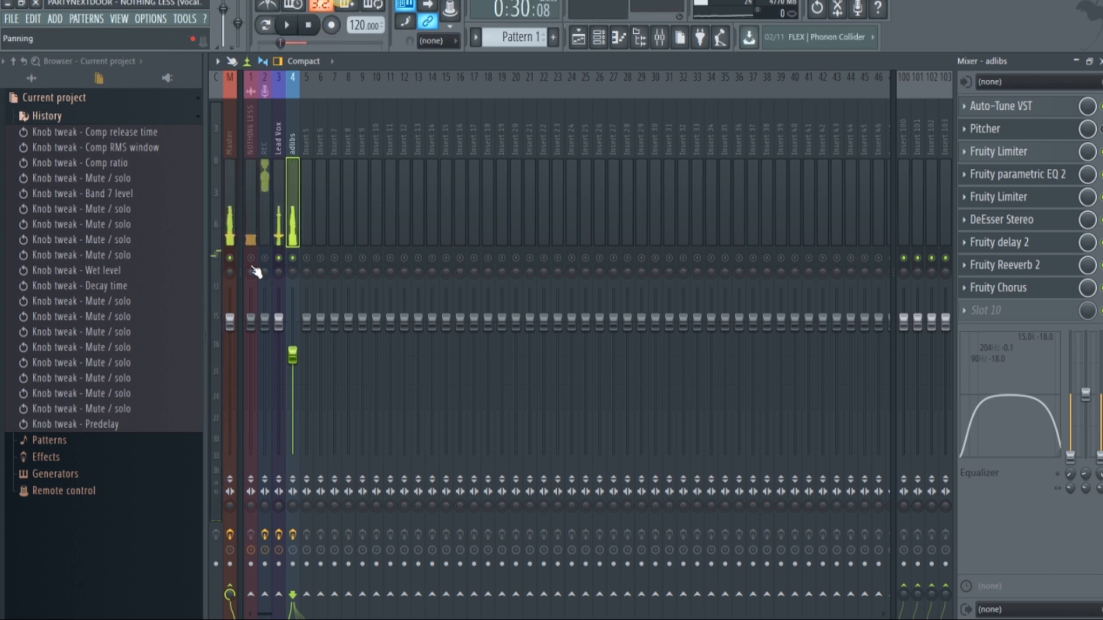
Unmute the NOTHING LESS track and re-enable Fruity Convolver on the Master track with its settings open
click(251, 258)
click(230, 166)
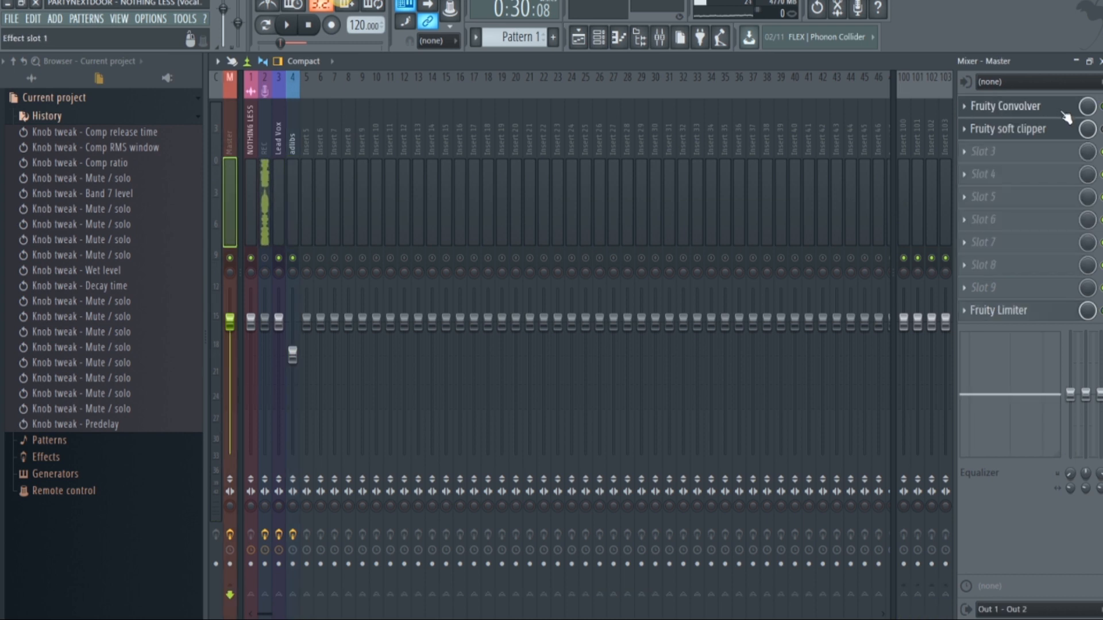
click(1099, 106)
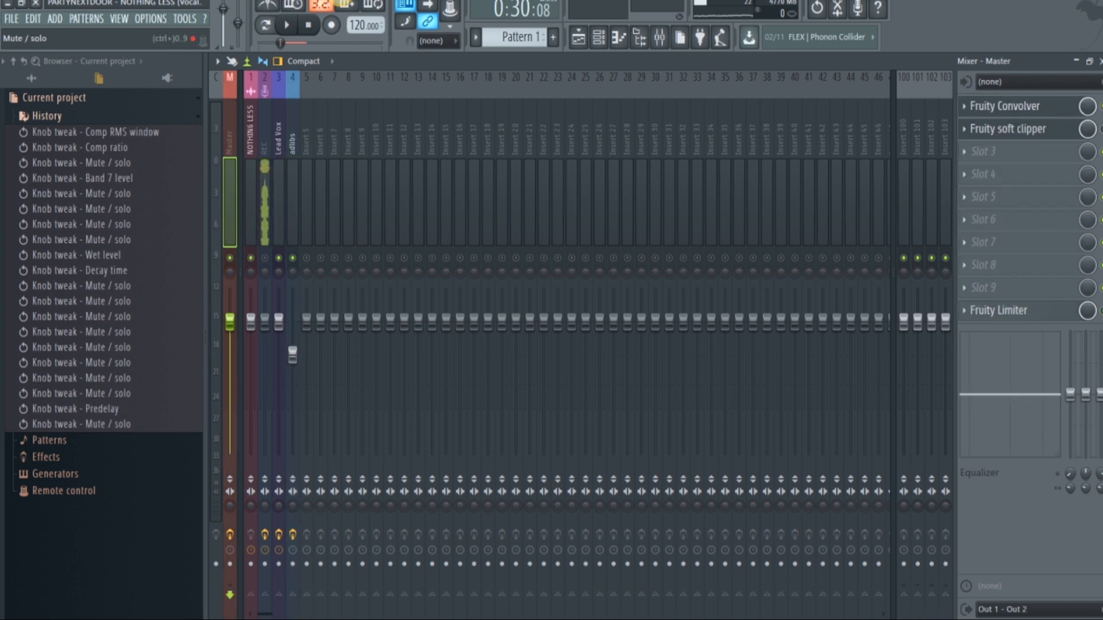
click(1055, 112)
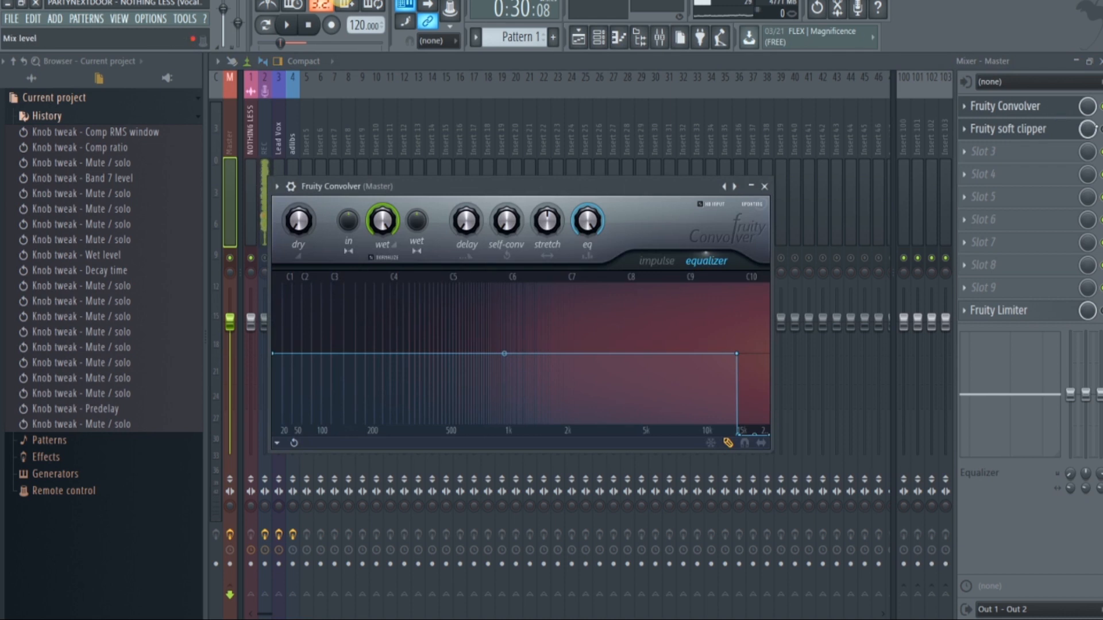
Re-enable Fruity soft clipper on the Master track and audition the selected section of the full mix
click(1101, 130)
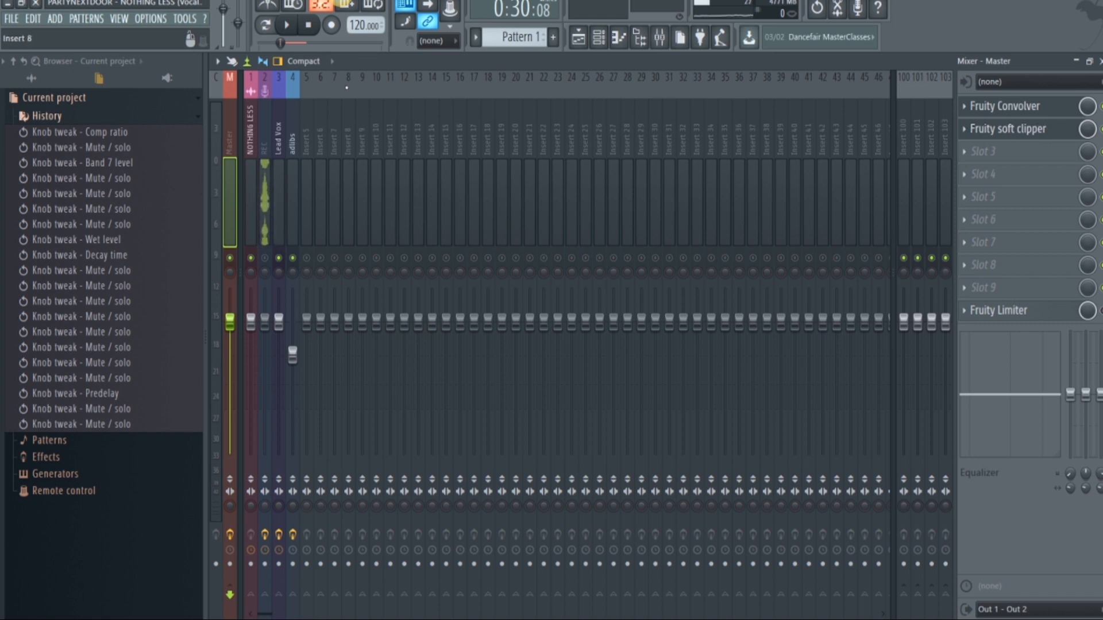
click(290, 25)
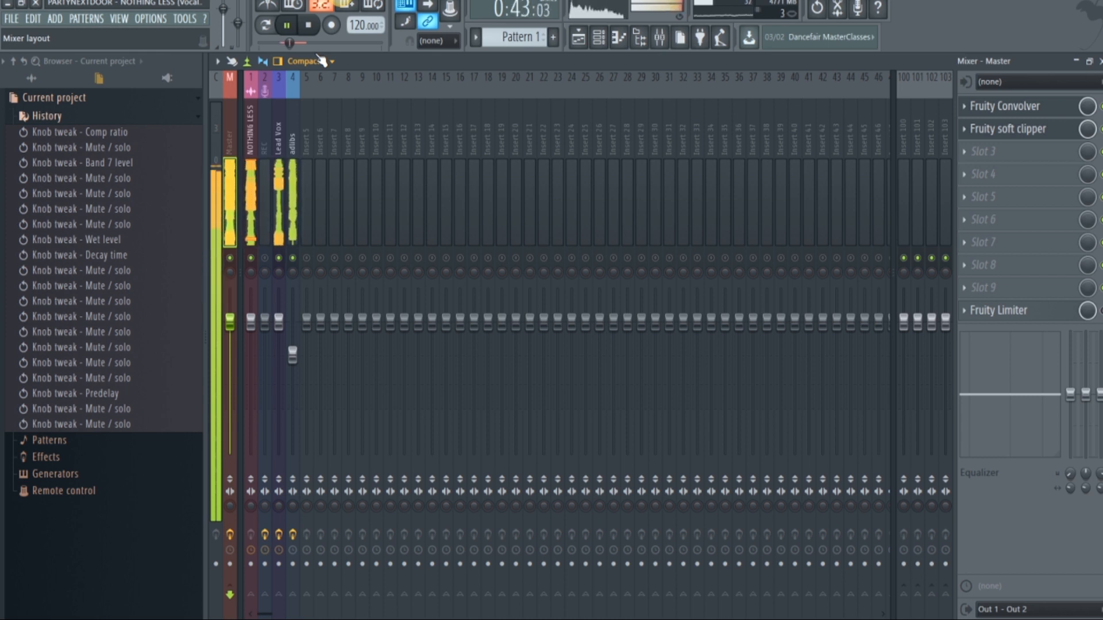
key(space)
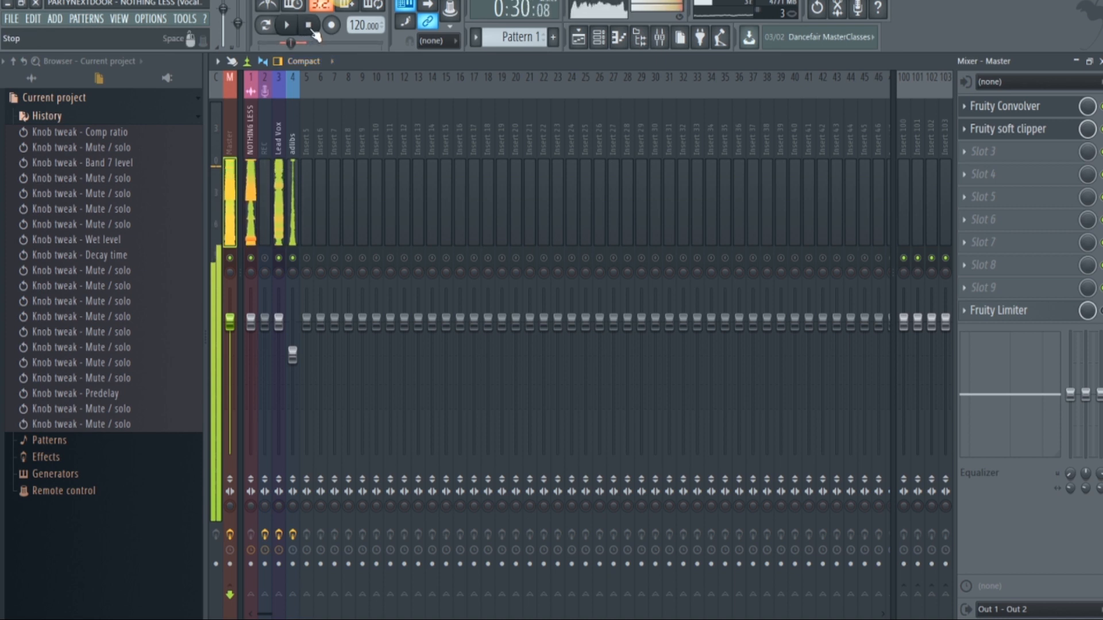